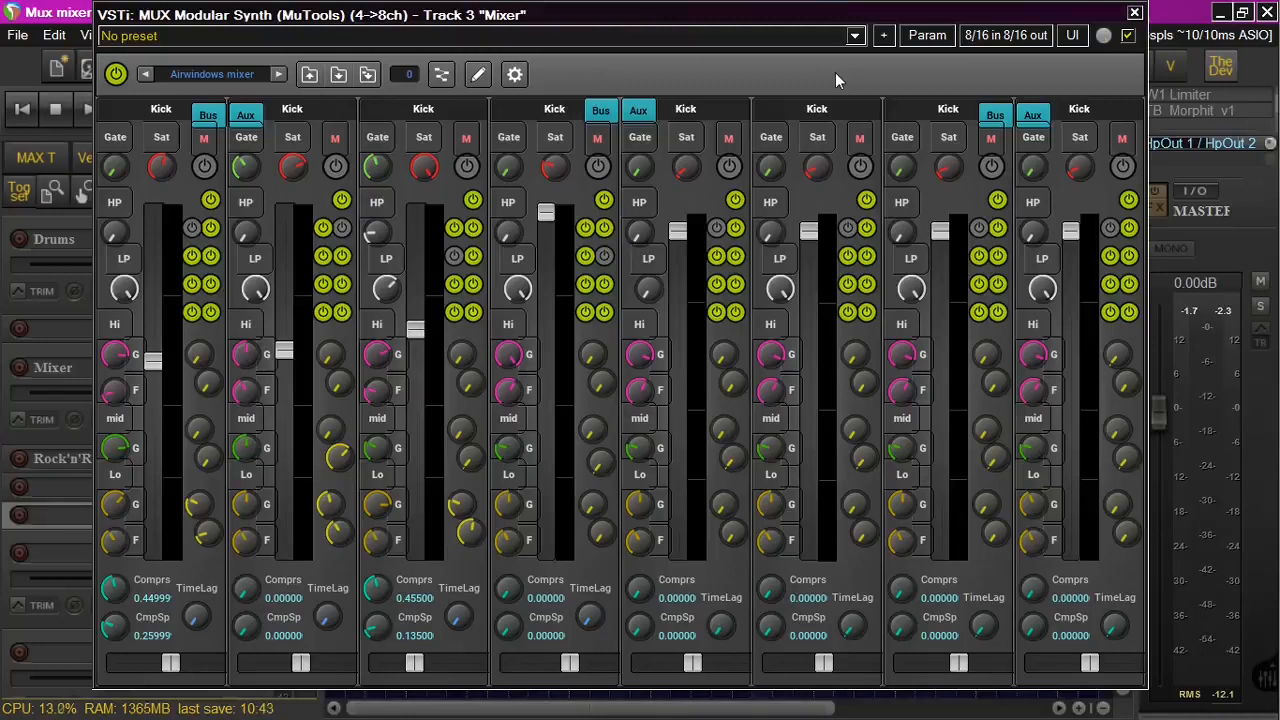
- Examine the signal routing in the Airwindows mixer's modular area and return to the mixer's front panel
click(442, 75)
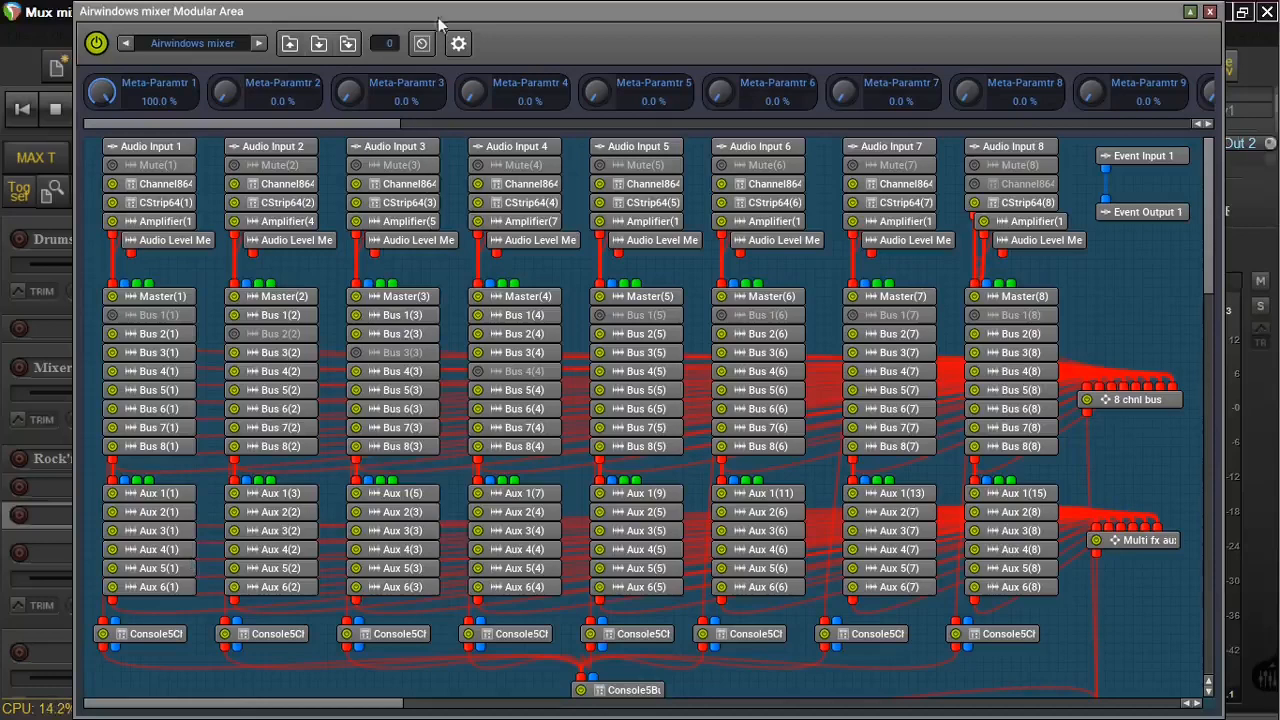
click(1211, 14)
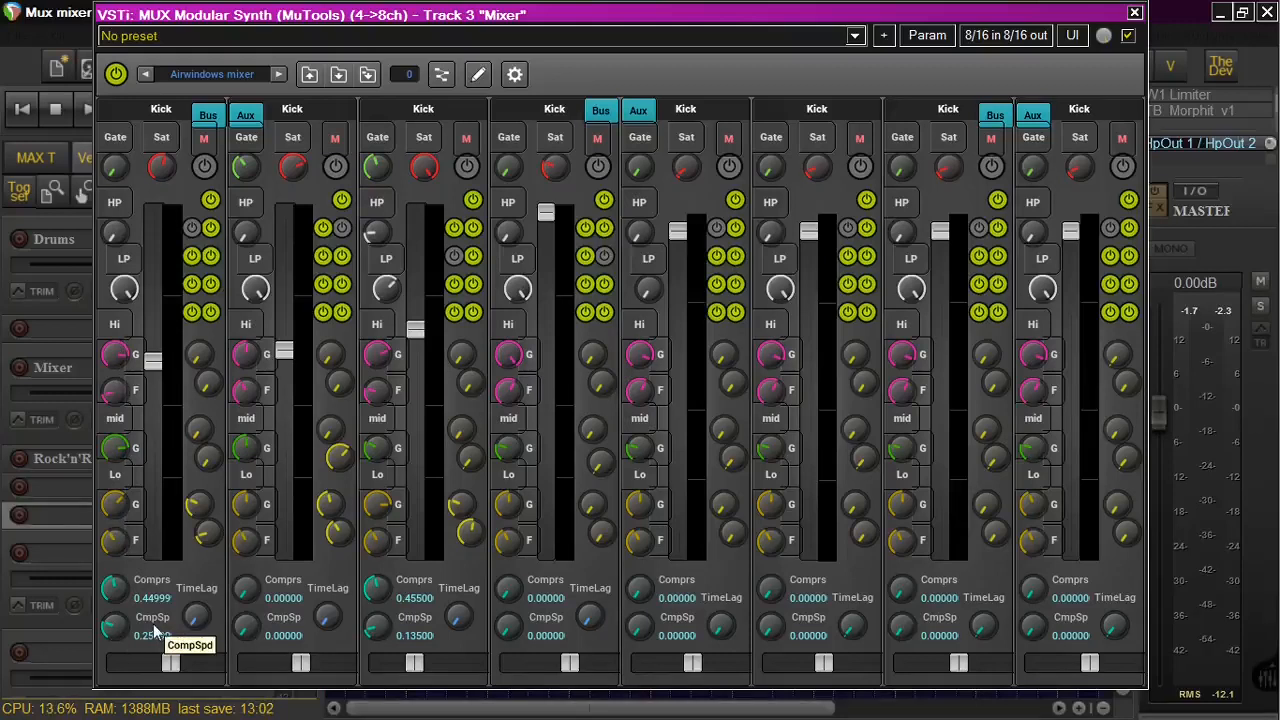
mouse_move(196, 613)
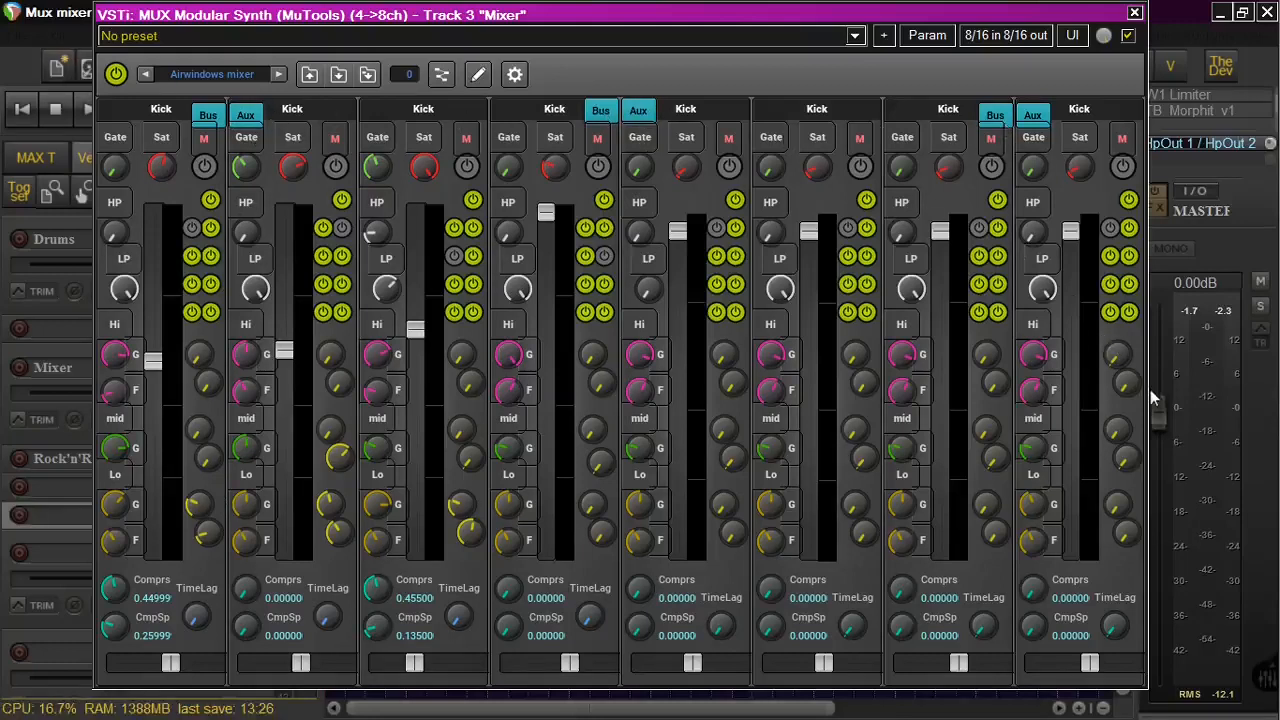
- Narrow the mixer window to about three channels and widen it again to show all eight
drag(1146, 389, 505, 370)
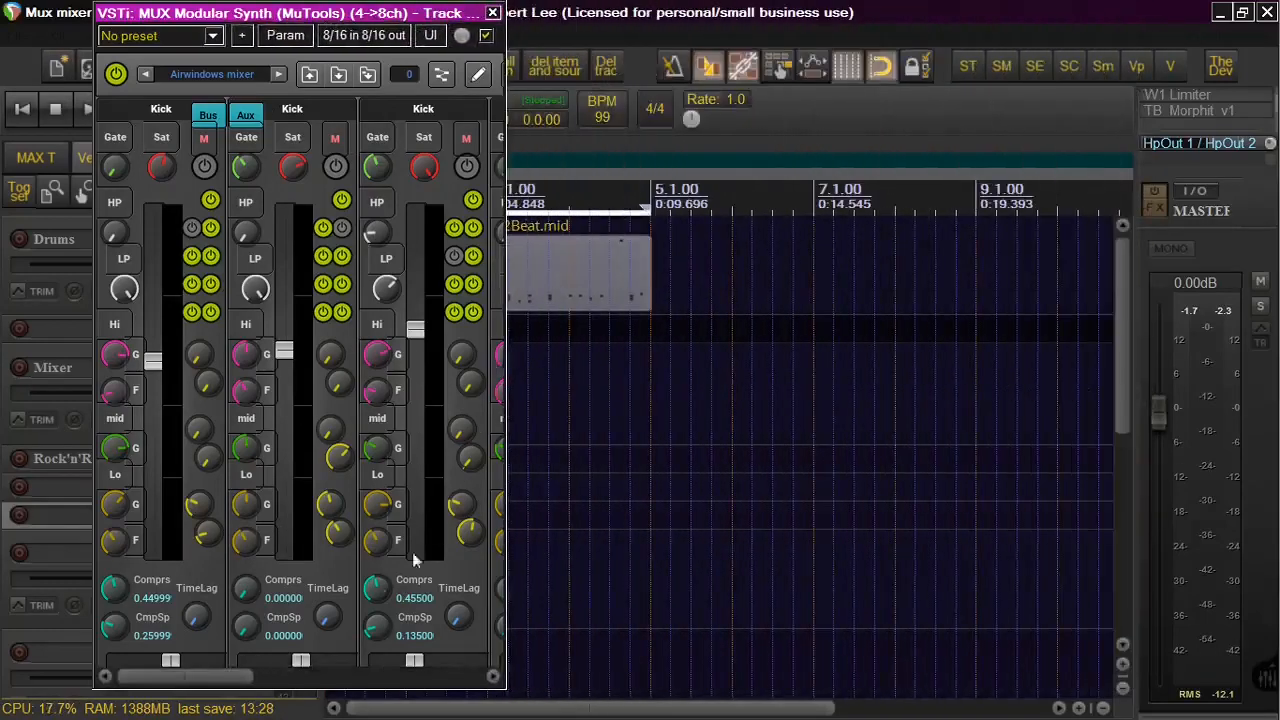
mouse_move(200, 684)
mouse_down()
mouse_move(290, 708)
mouse_move(186, 700)
mouse_up()
drag(505, 560, 1153, 618)
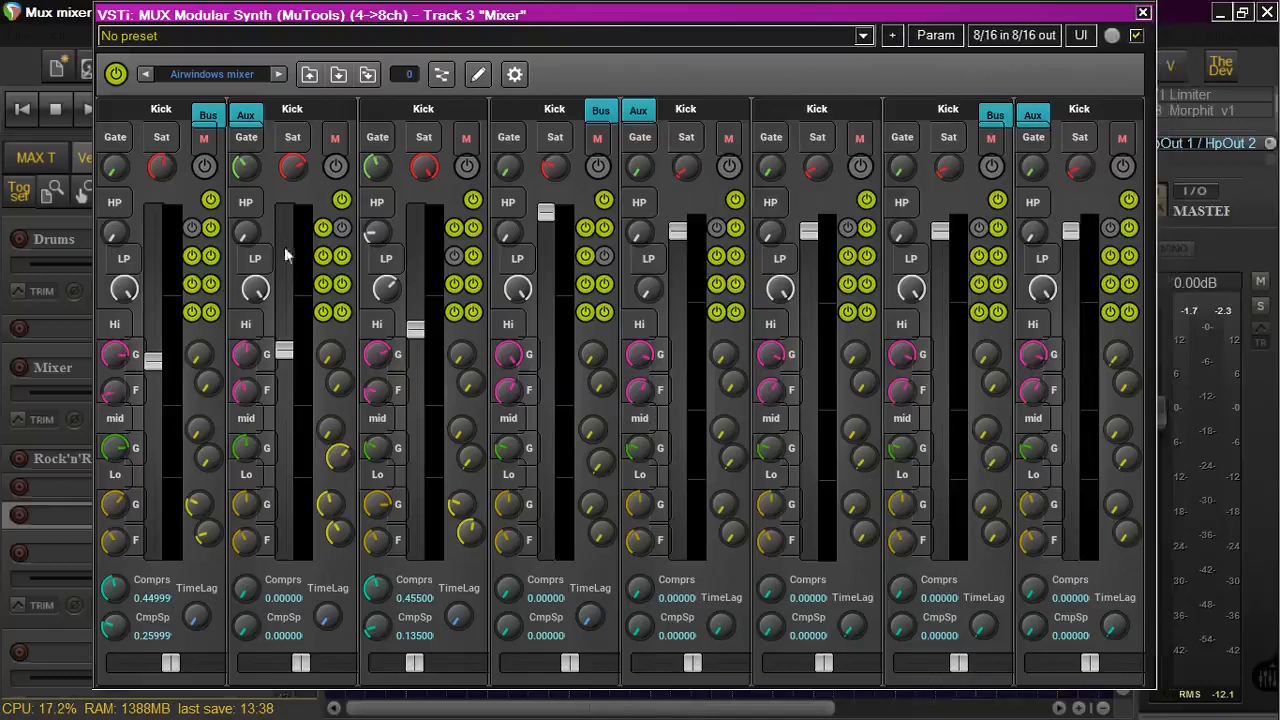
- Examine the effects on the Multi fx aux front panel and close it
click(256, 122)
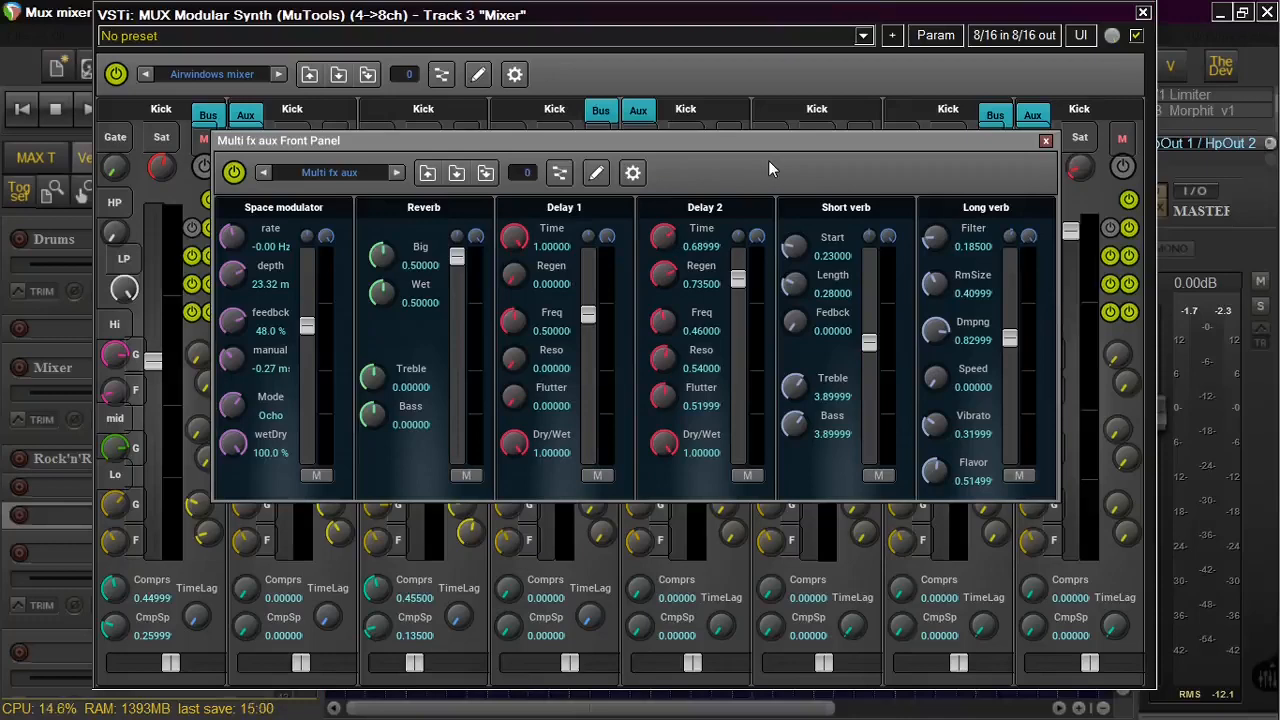
click(1045, 141)
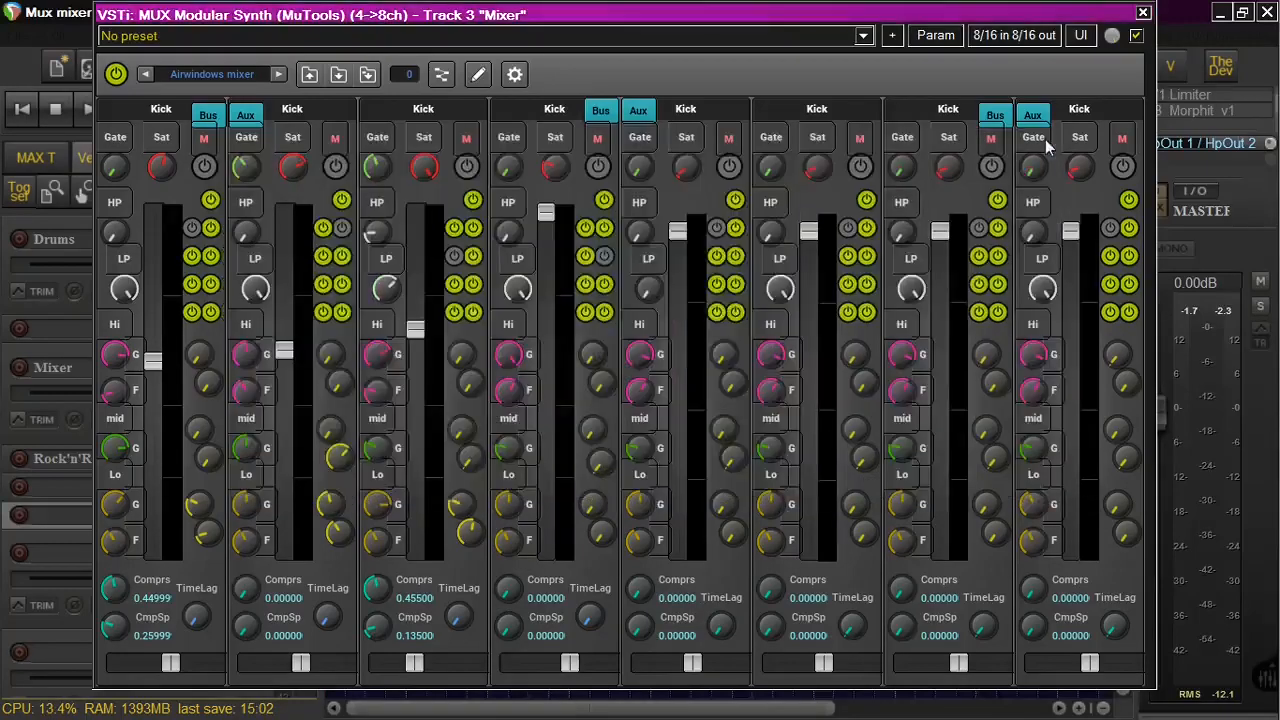
- Open the 8-channel bus panel, try the first channel's Master and Bus 1 switches, and set the Drums bus Color to Lush
click(604, 112)
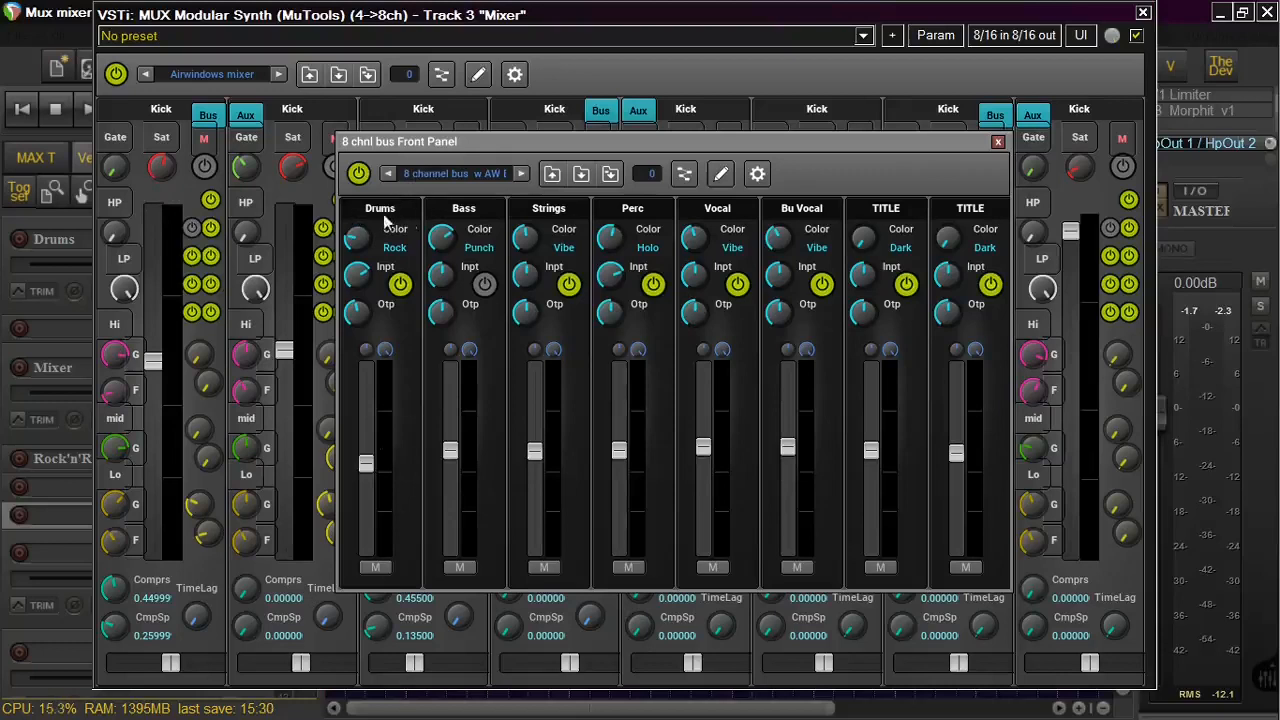
click(195, 228)
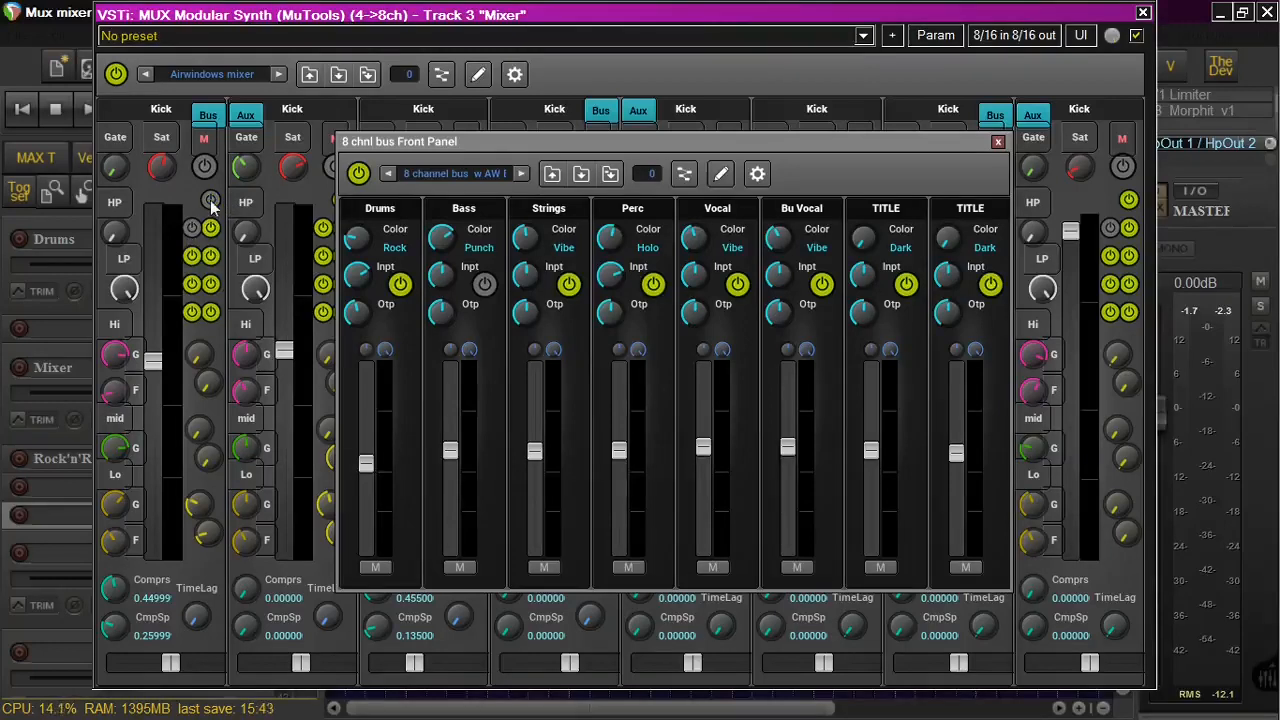
click(210, 199)
click(192, 229)
drag(355, 236, 360, 300)
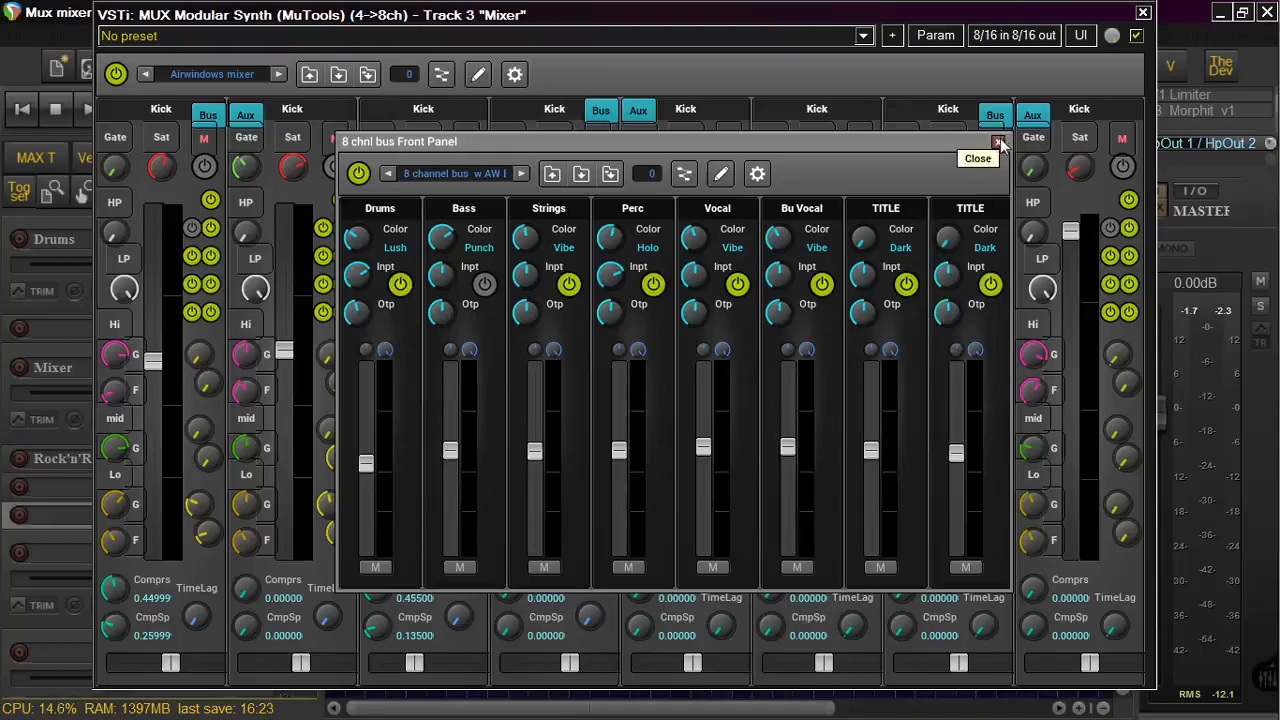
click(604, 108)
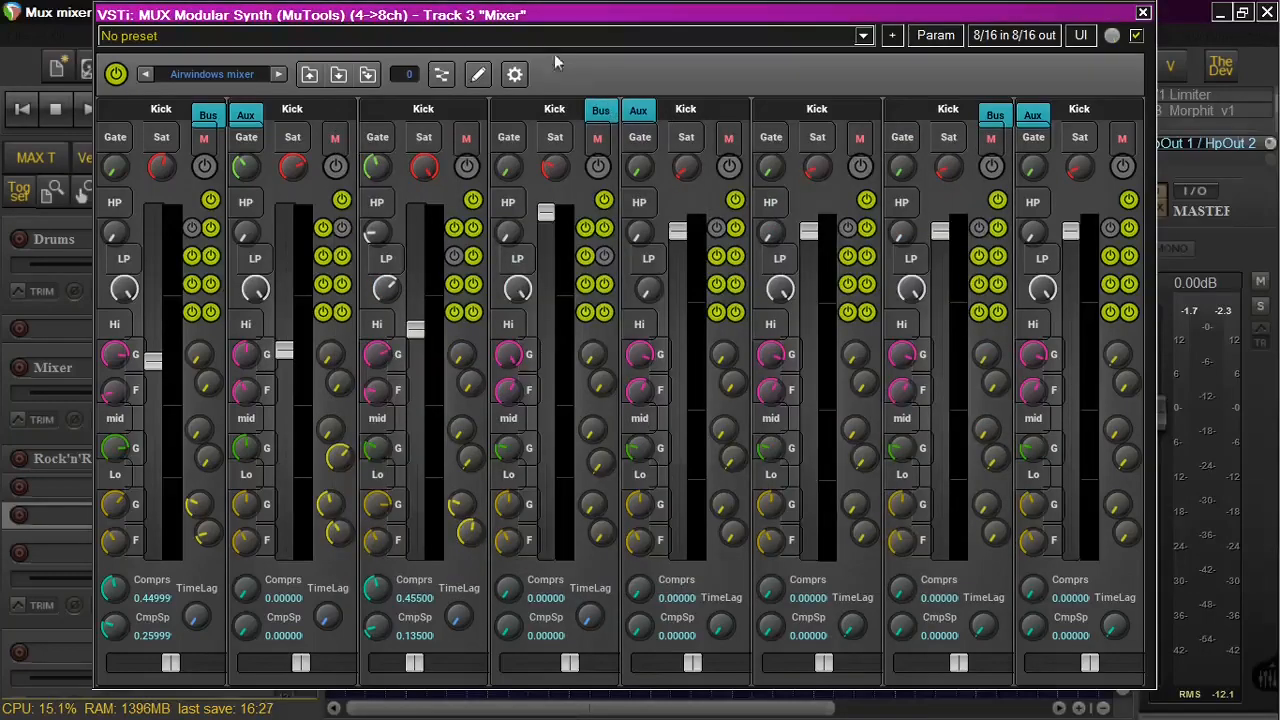
- Show and hide the bus and aux panels using the duplicate shortcuts above the fourth, fifth and seventh channels
click(603, 112)
click(603, 112)
click(638, 110)
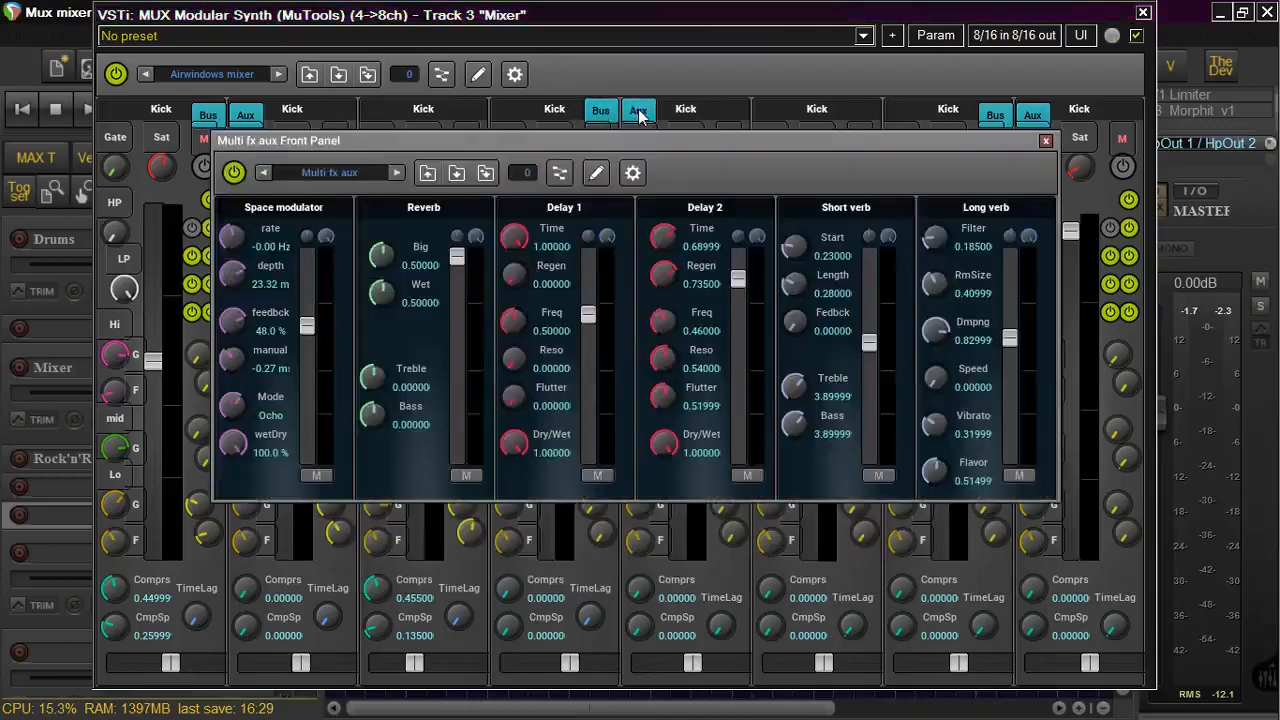
click(638, 110)
click(995, 115)
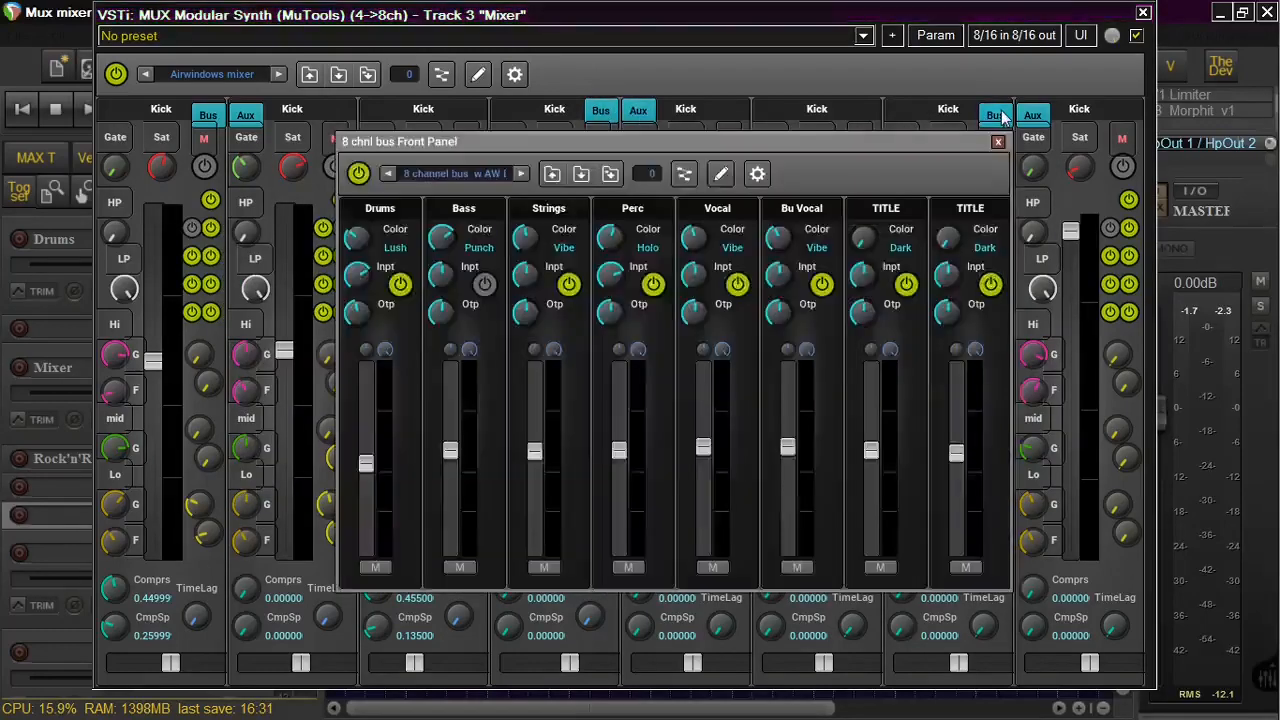
click(995, 115)
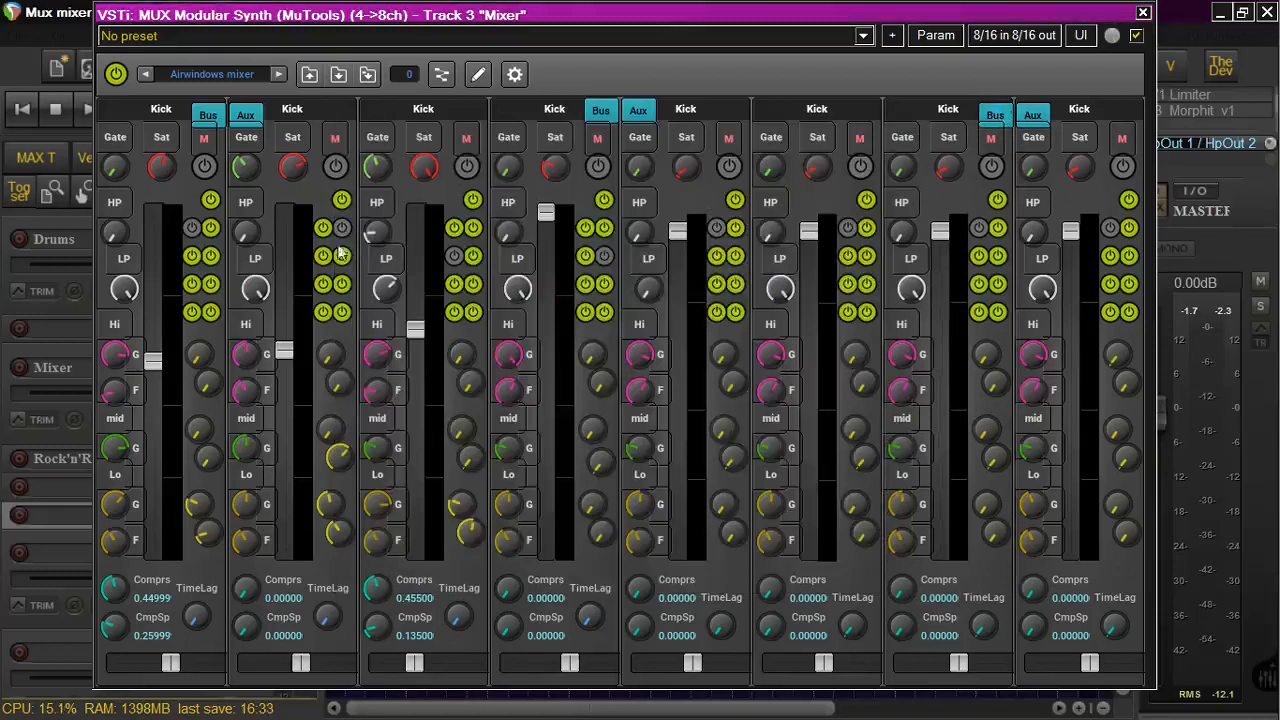
- Mute the first mixer channel and unmute it again
click(204, 167)
click(202, 167)
- In the mixer's modular area, examine the Channel864(1) and Console5Channel64(1) settings and the routing down to the audio output
click(443, 75)
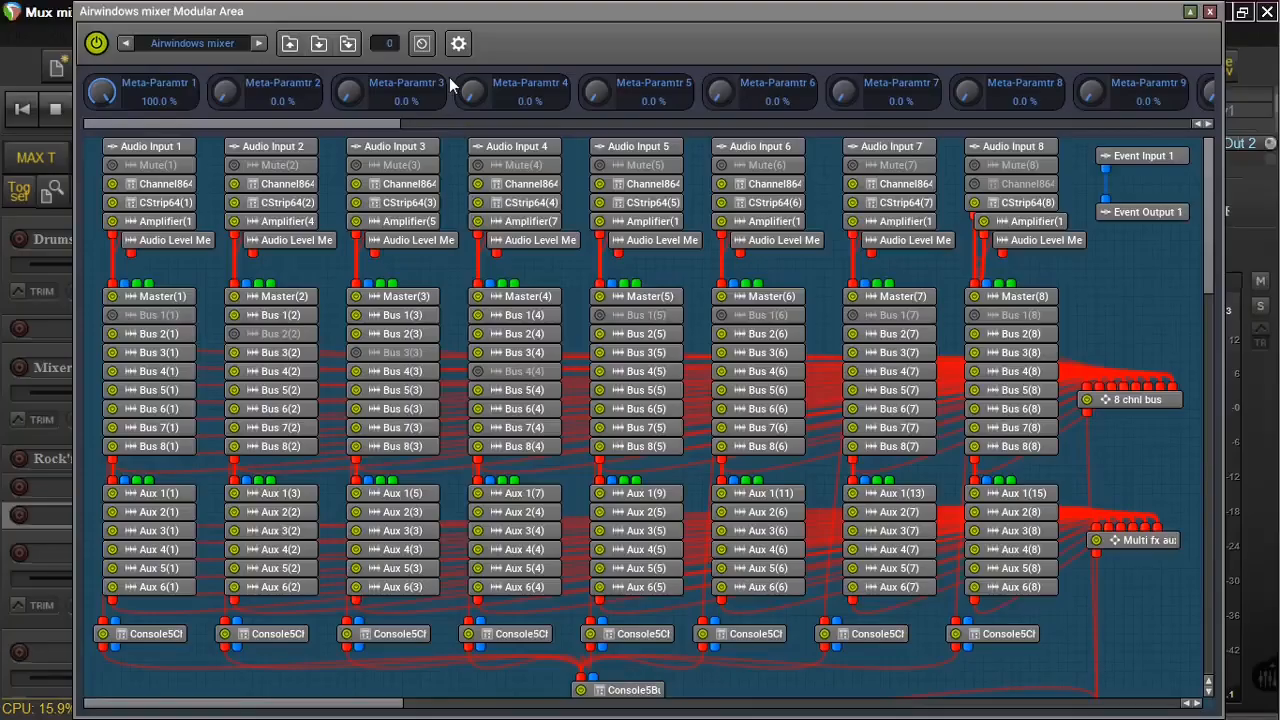
double_click(183, 188)
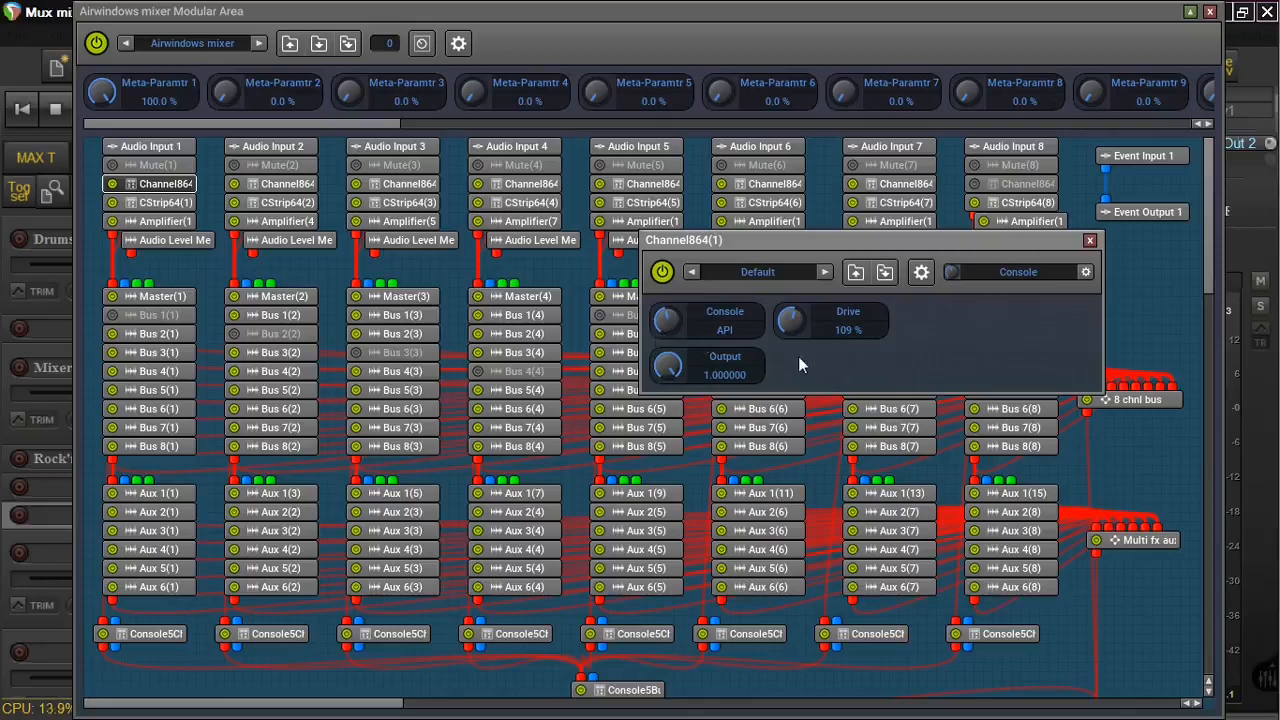
click(1091, 242)
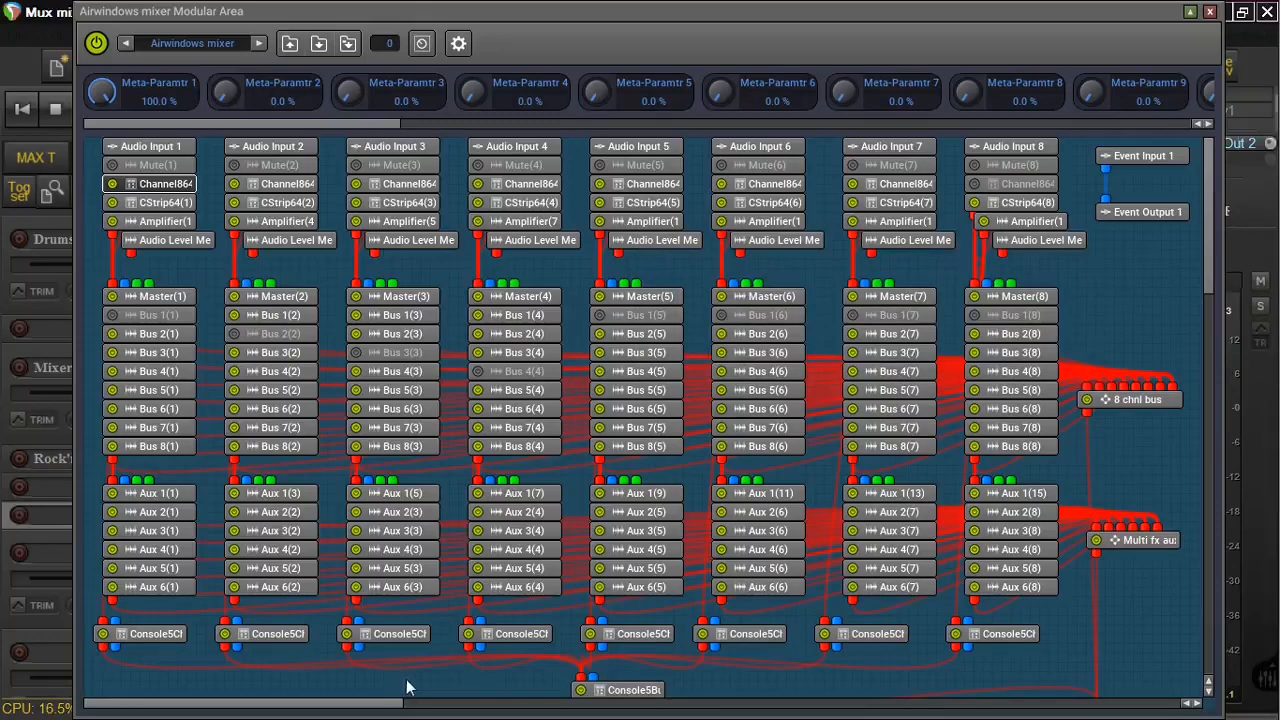
double_click(156, 634)
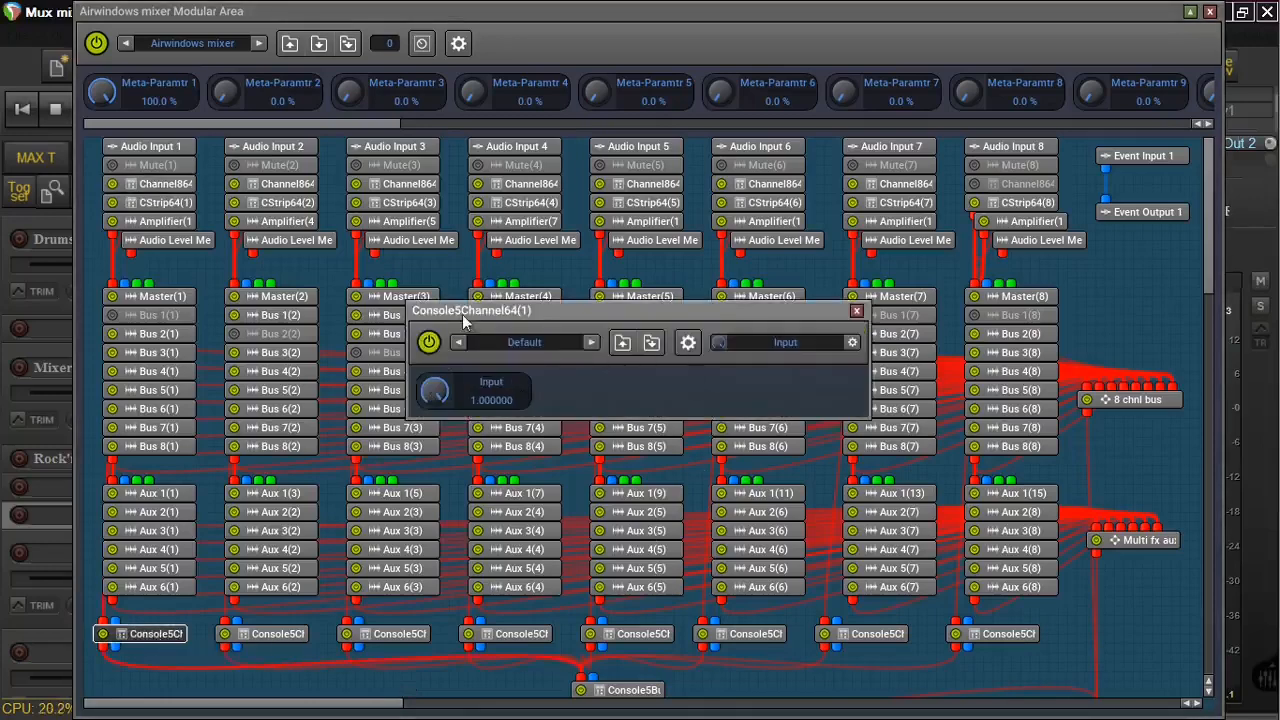
click(857, 311)
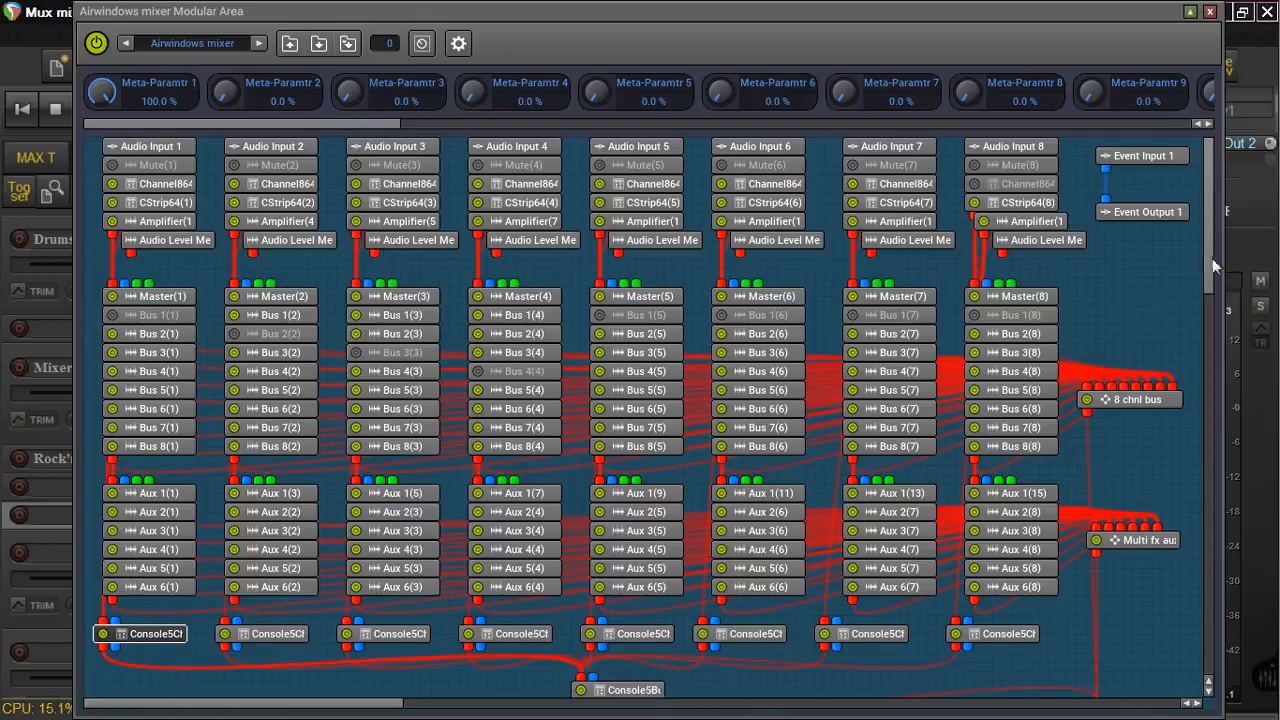
drag(1209, 273, 1214, 302)
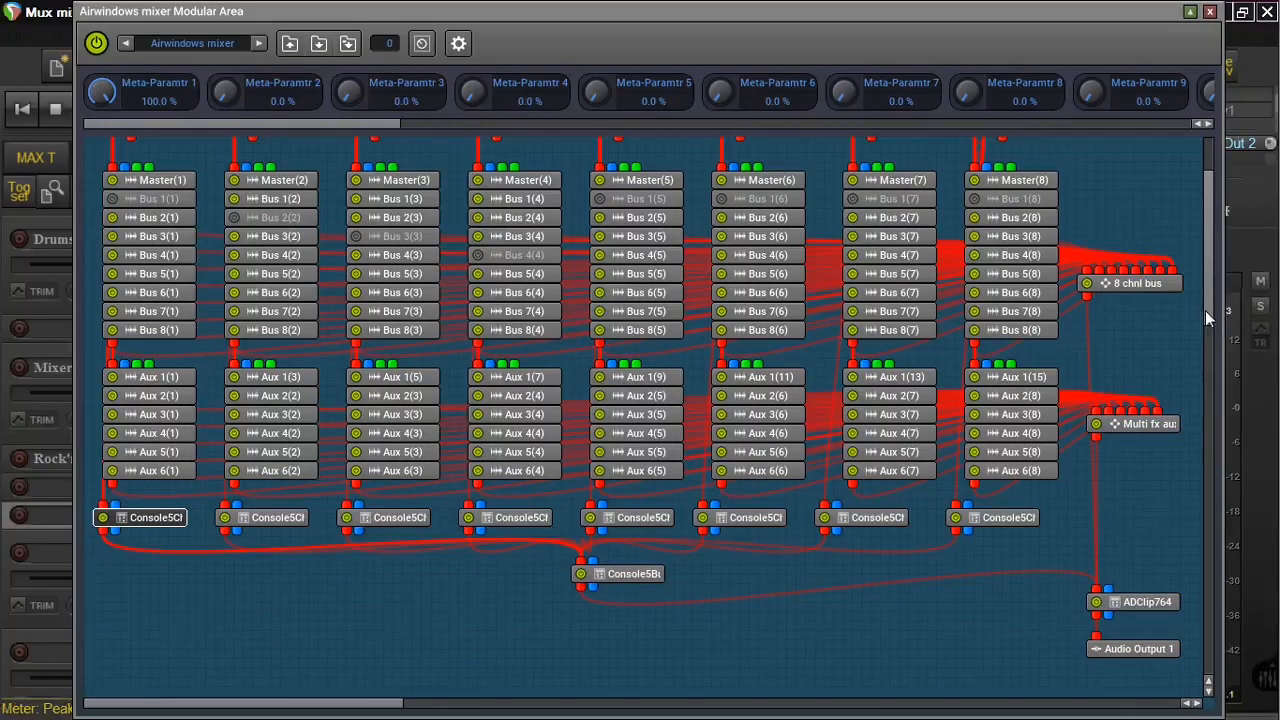
drag(1205, 310, 1207, 271)
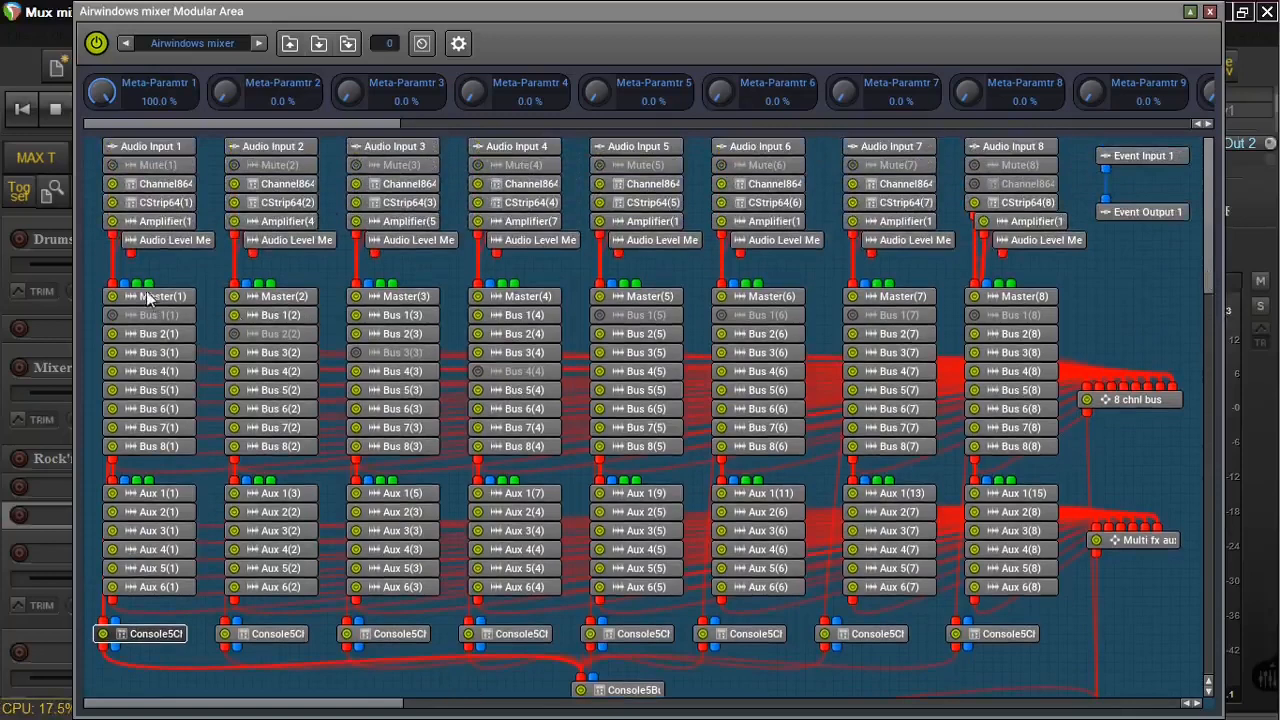
- Shift the Master(1) module aside to expose its connections and return it to its place in the first channel's stack
drag(157, 300, 143, 302)
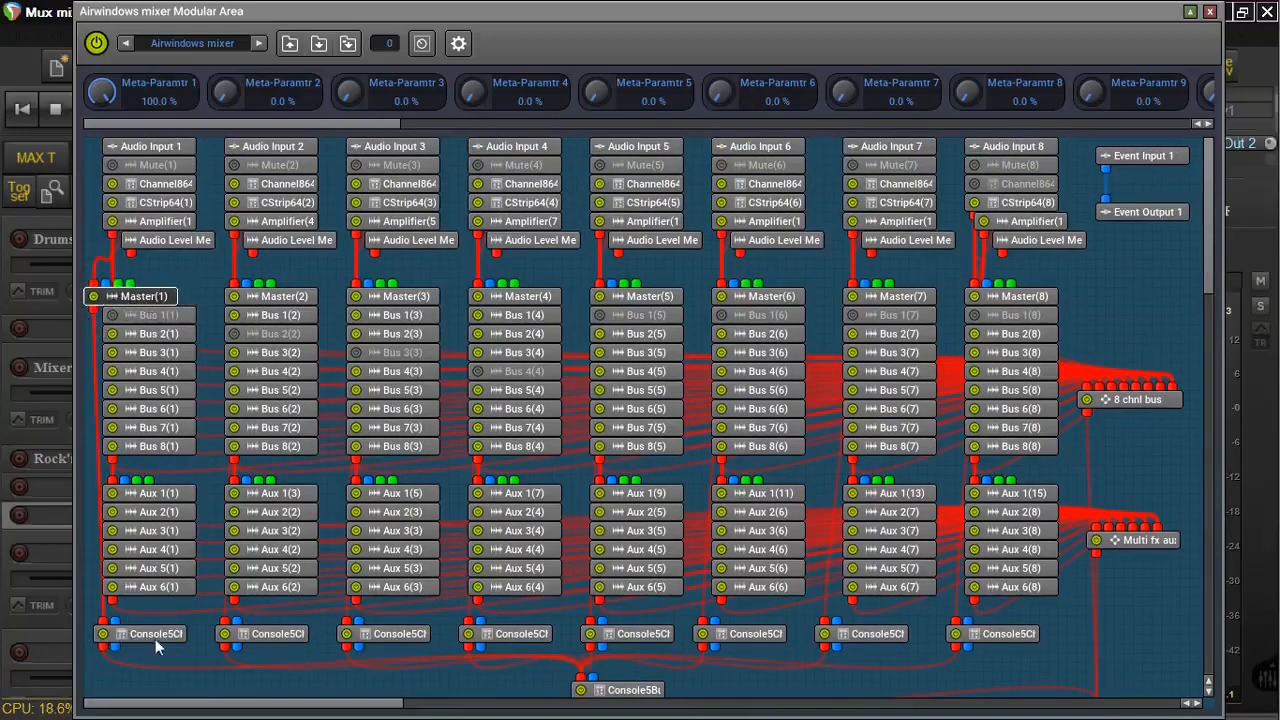
click(165, 297)
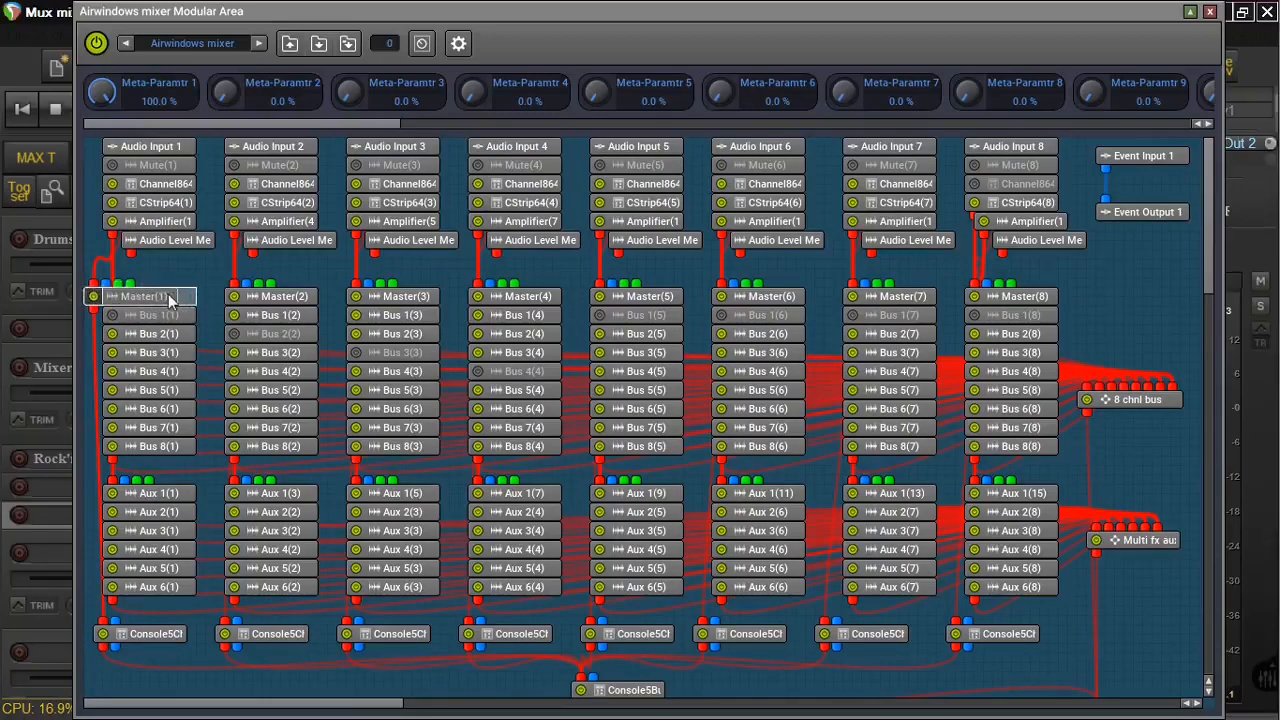
drag(168, 295, 167, 298)
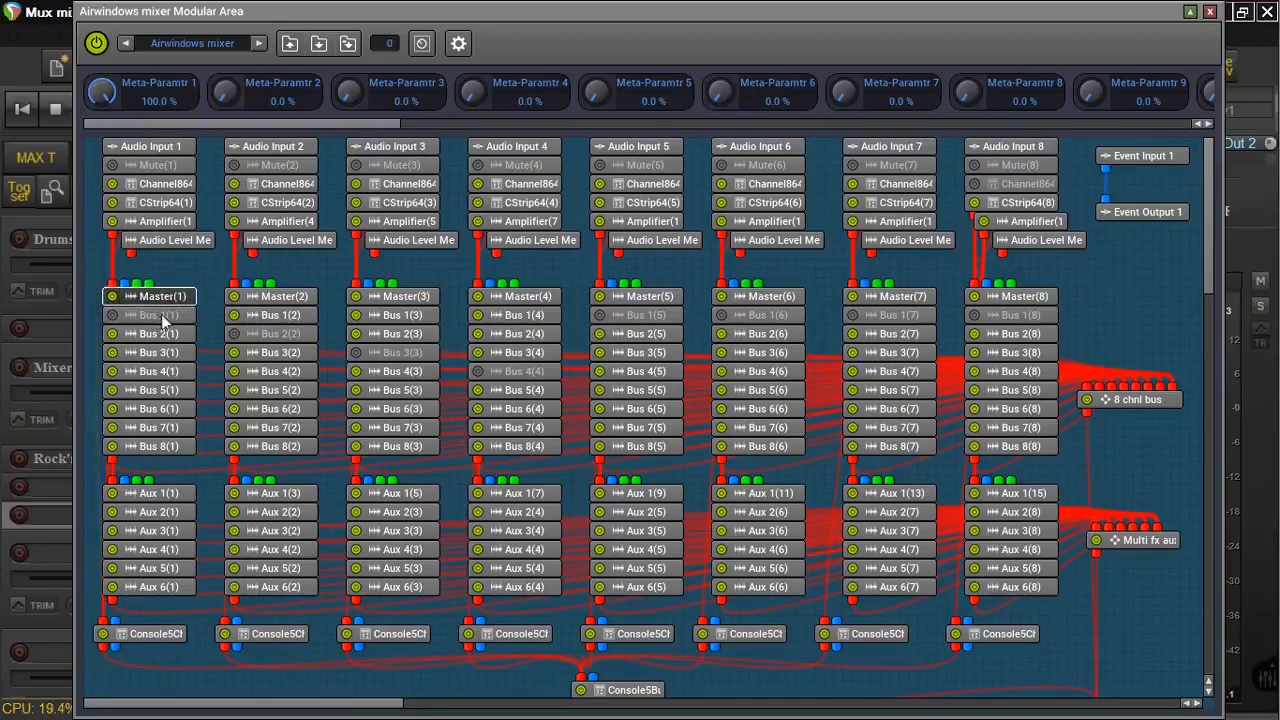
- Examine the 8 chnl bus module's front panel and its internal modular area, and close it
double_click(1153, 403)
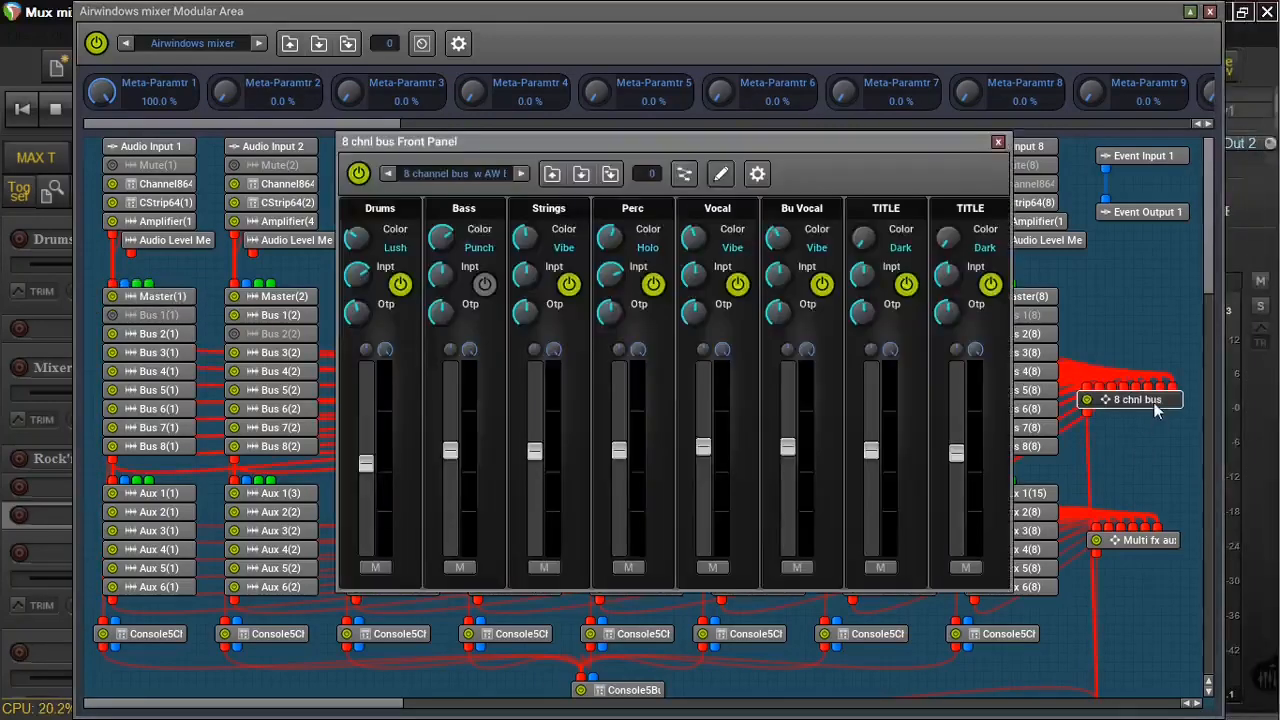
click(999, 144)
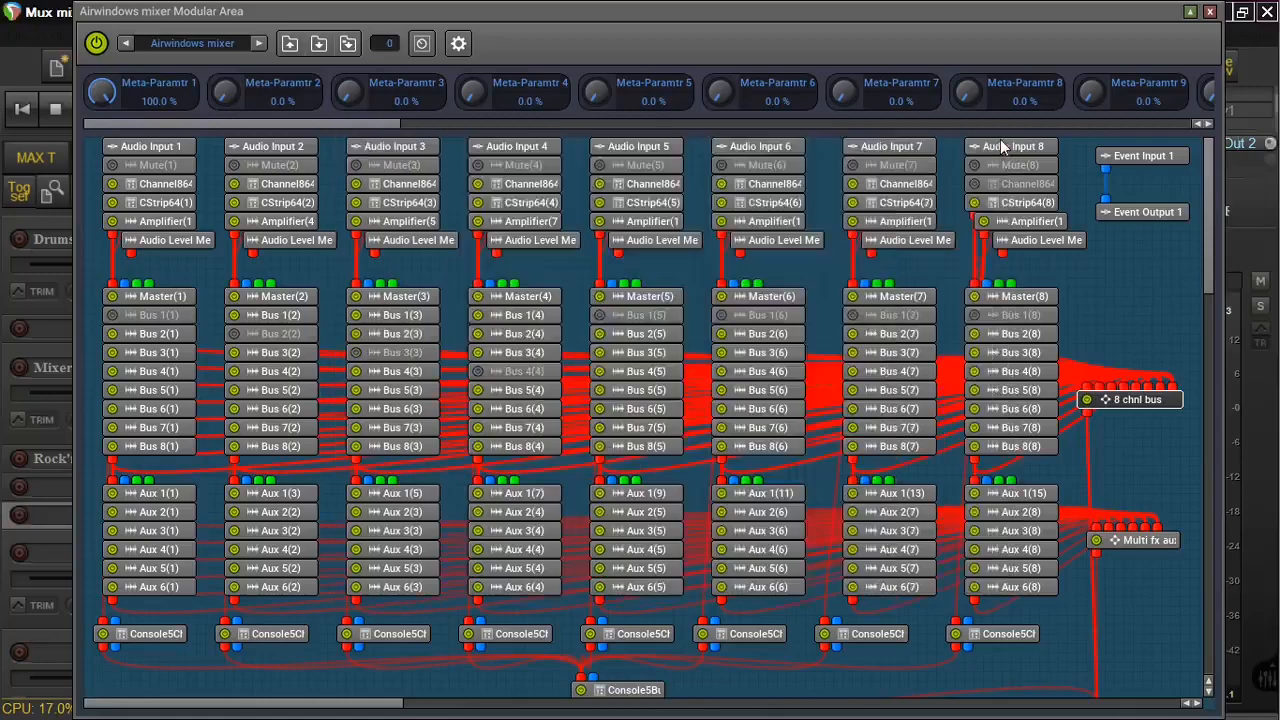
double_click(1148, 401)
click(684, 174)
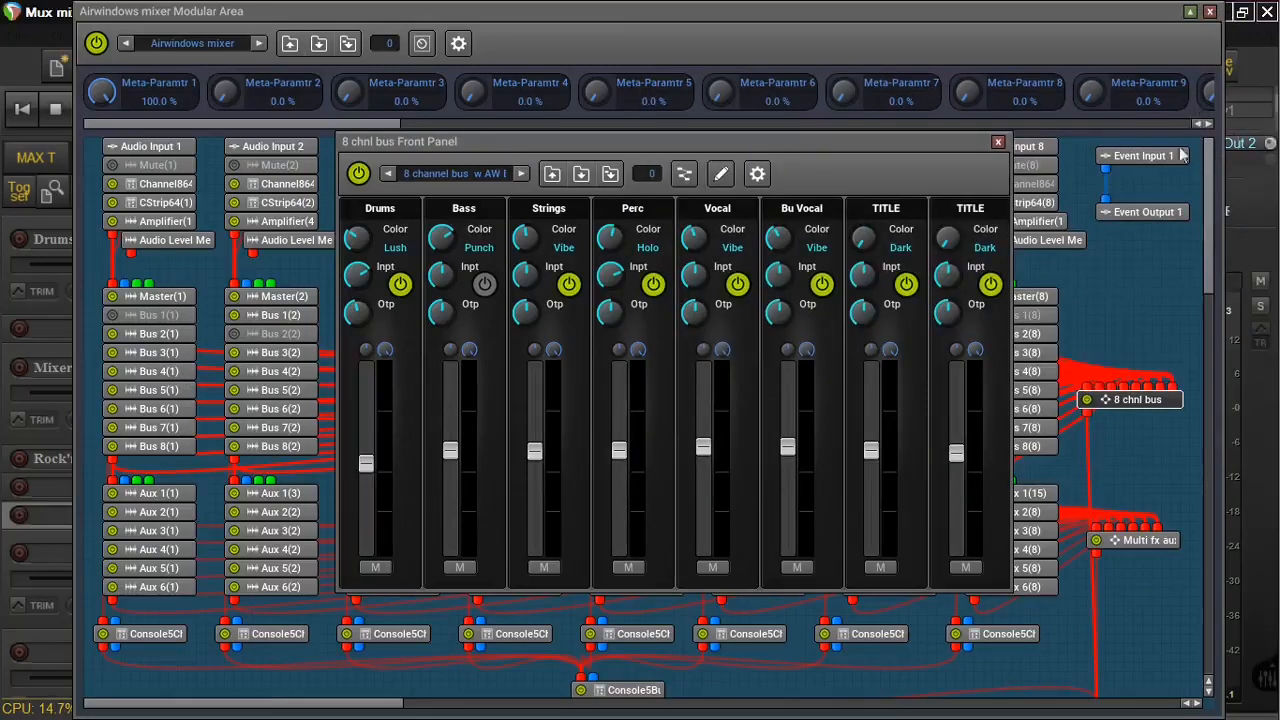
click(999, 144)
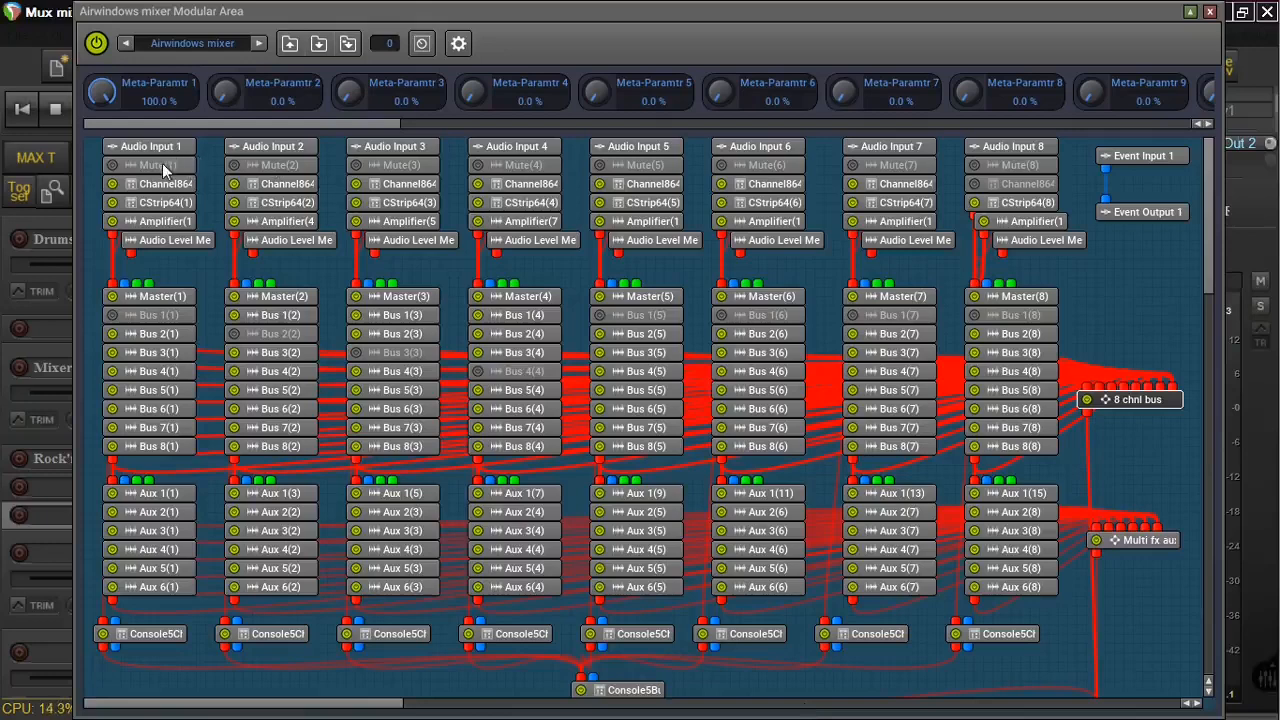
- Toggle Mute(1) on and off in the module stack and in its own settings window, and close that window
click(113, 166)
click(113, 166)
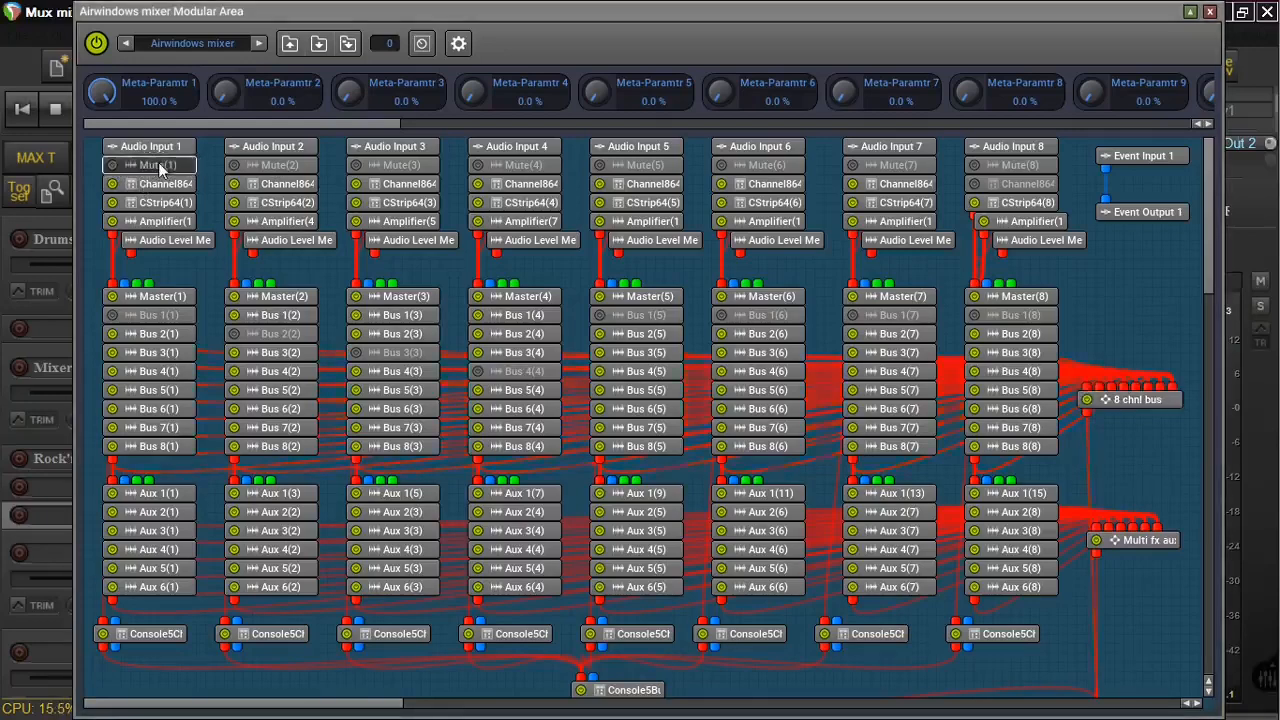
double_click(163, 166)
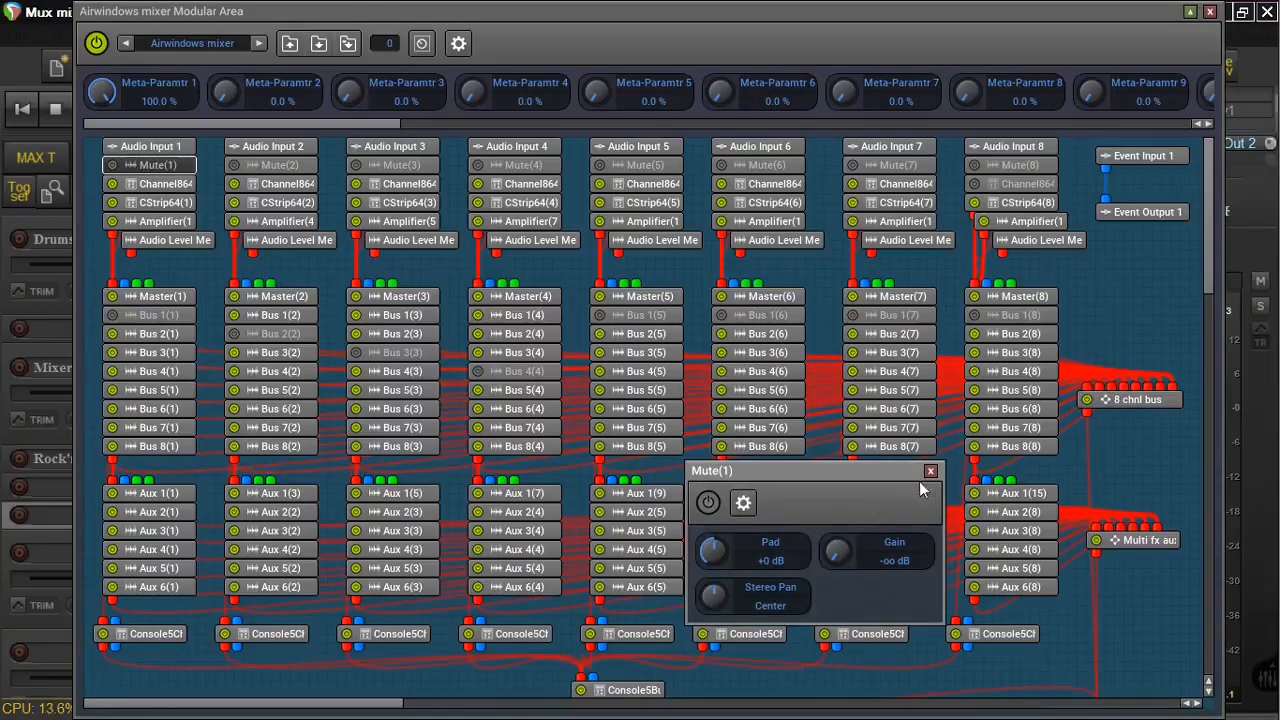
click(708, 502)
click(708, 502)
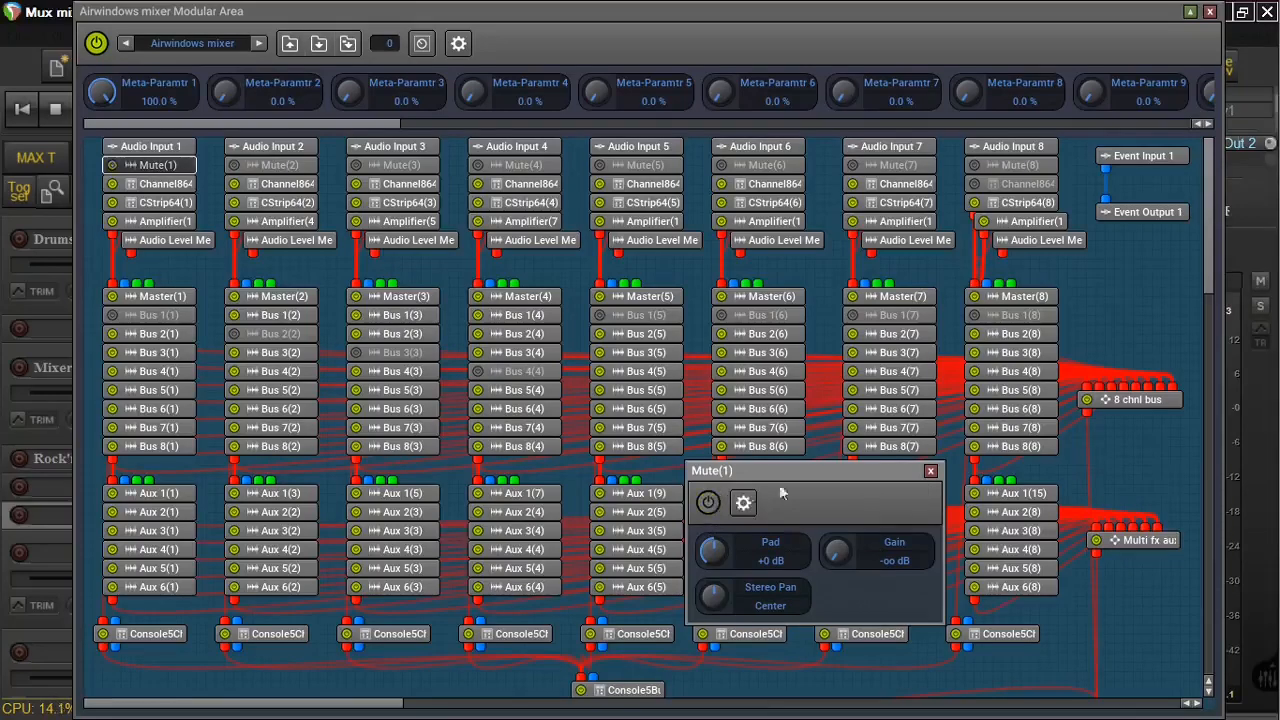
click(931, 473)
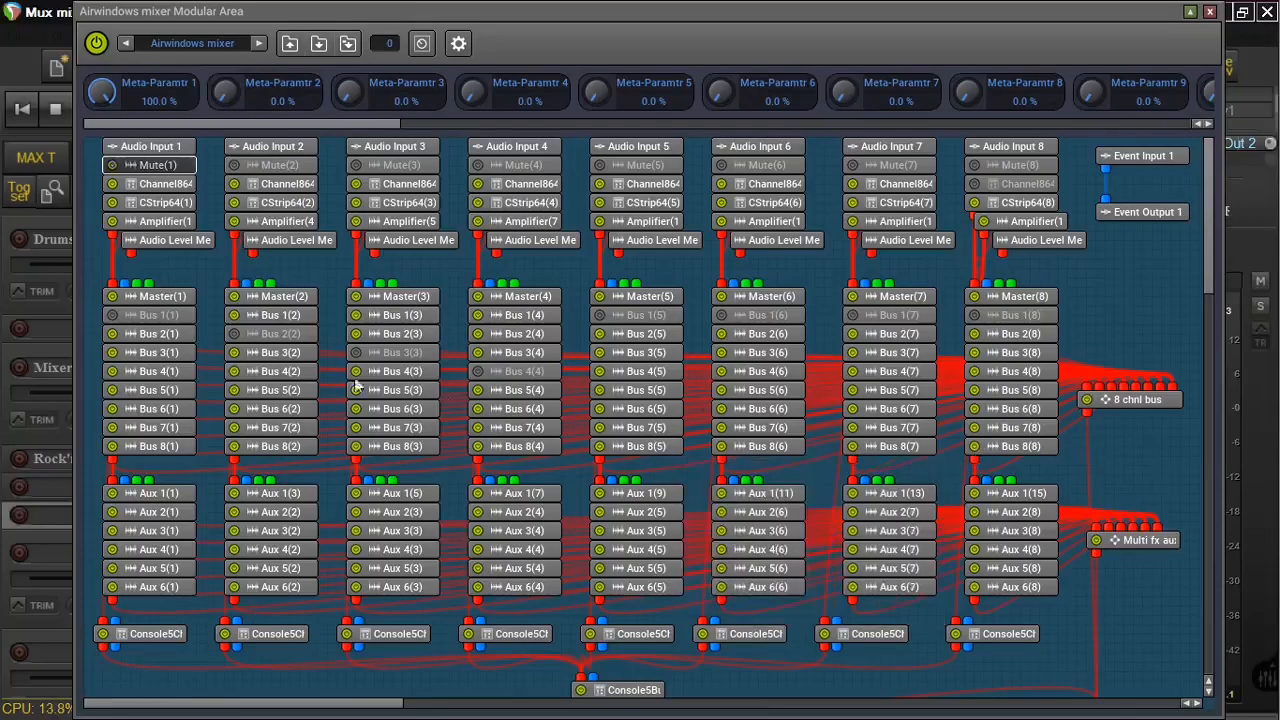
- Examine the Bus 2(1) module's gain settings, close its window and try its on/off switch
double_click(171, 337)
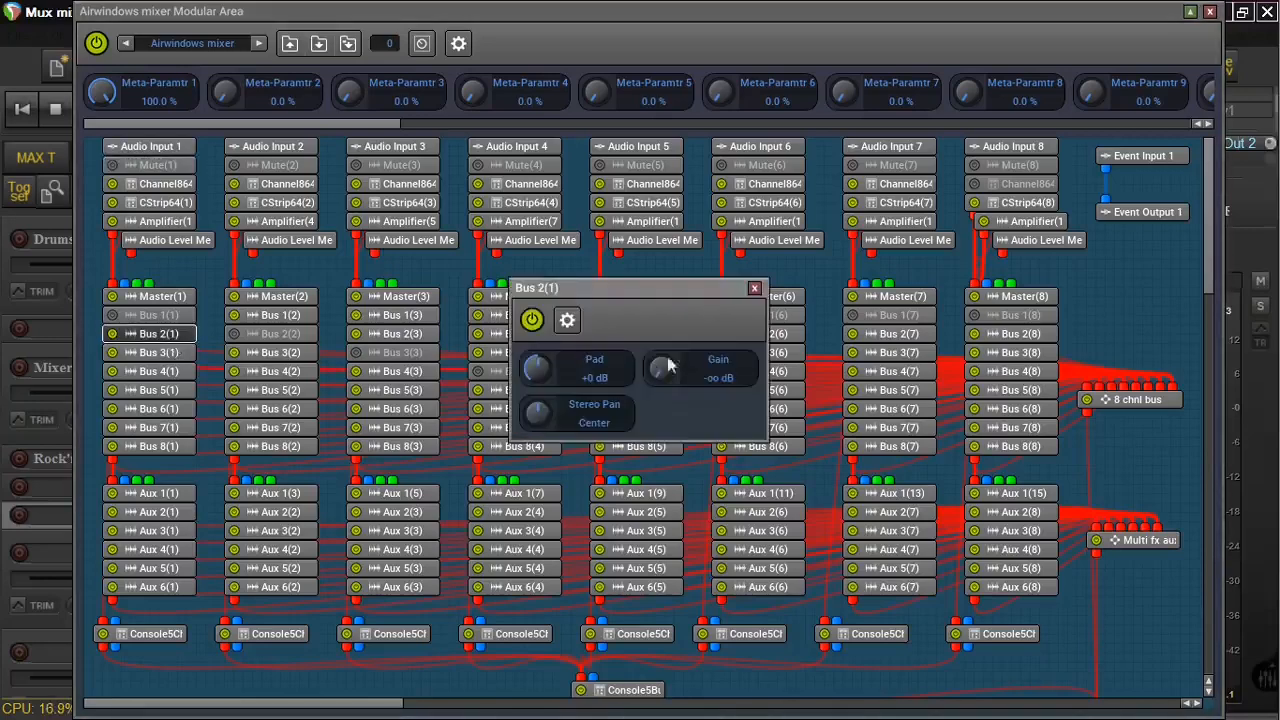
click(754, 289)
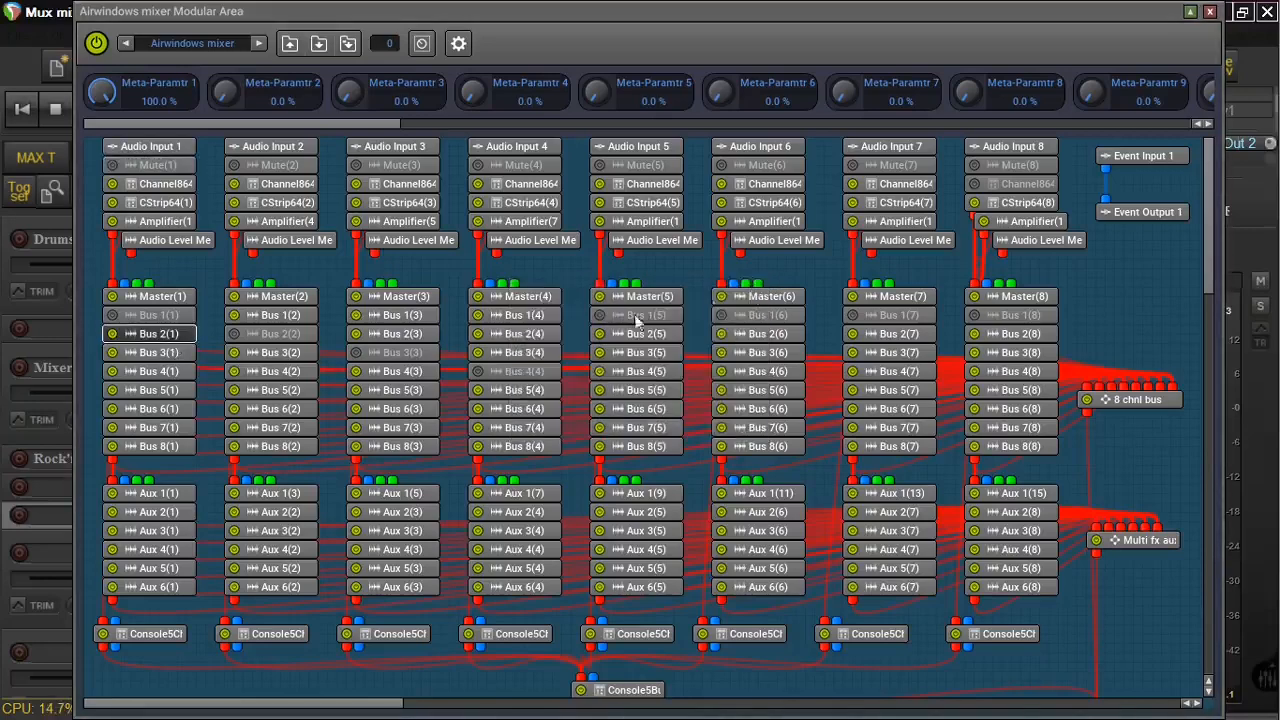
click(113, 334)
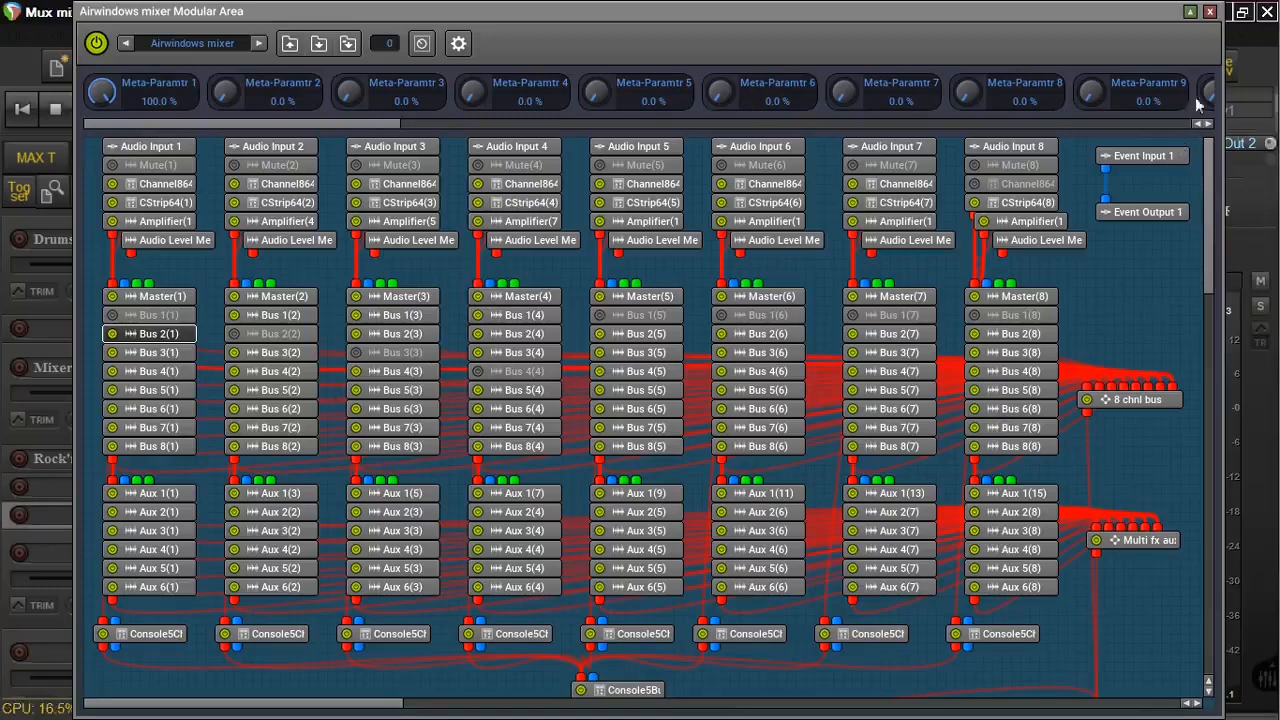
- Close the modular area and toggle the first bus switch on channel 1 of the mixer's front panel
click(1209, 12)
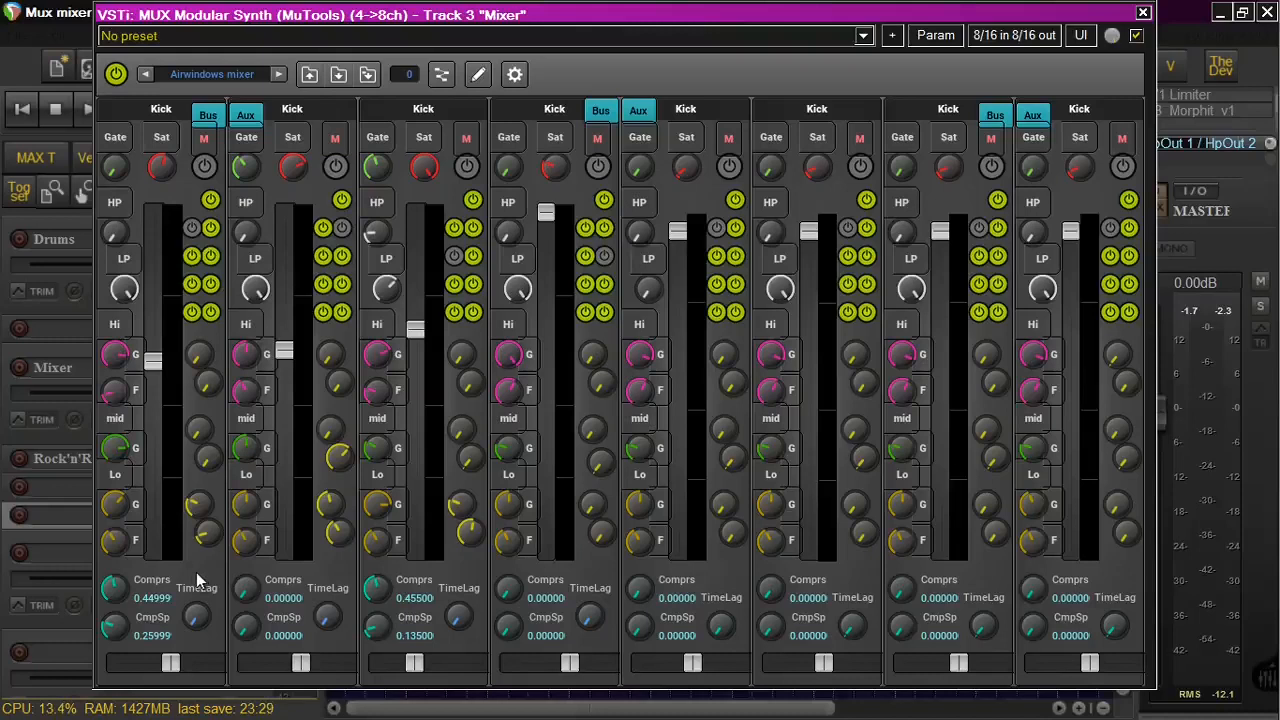
click(191, 229)
click(194, 230)
- Narrow the Airwindows mixer's plugin window by about one channel strip and widen it again
drag(1157, 505, 1010, 514)
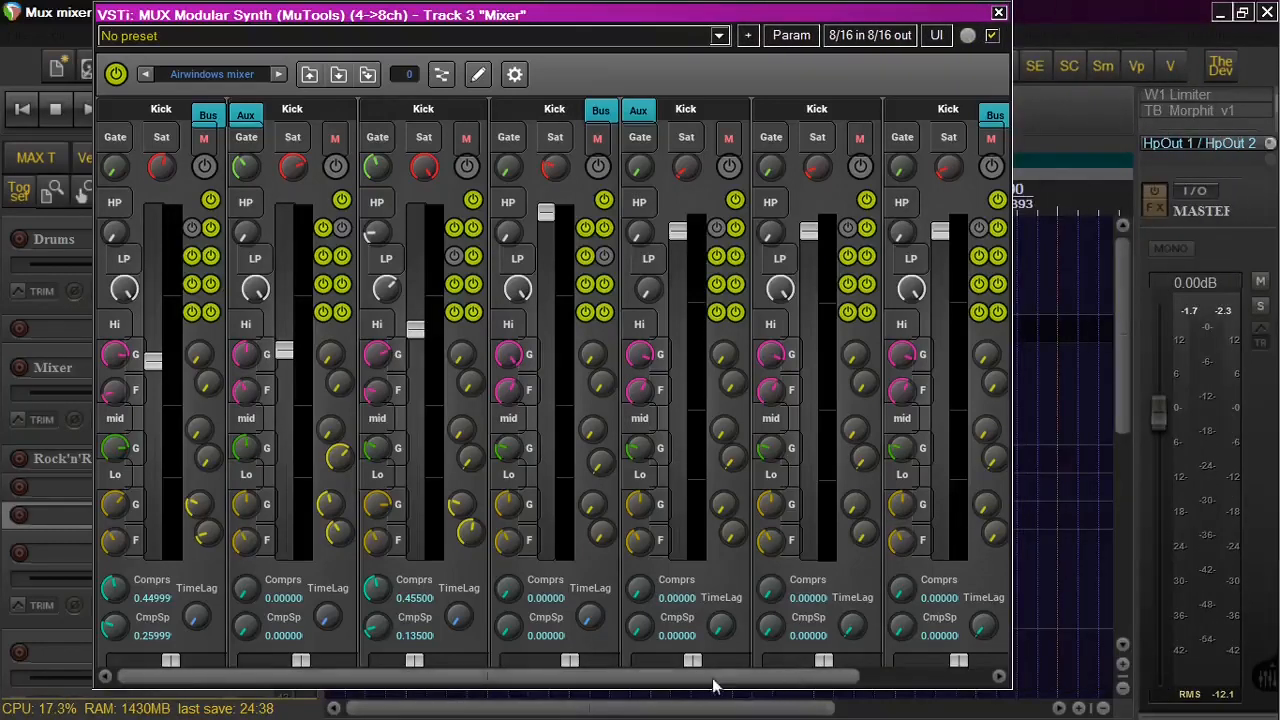
mouse_move(728, 678)
mouse_down()
mouse_move(880, 683)
mouse_move(728, 680)
mouse_up()
drag(1011, 511, 1104, 510)
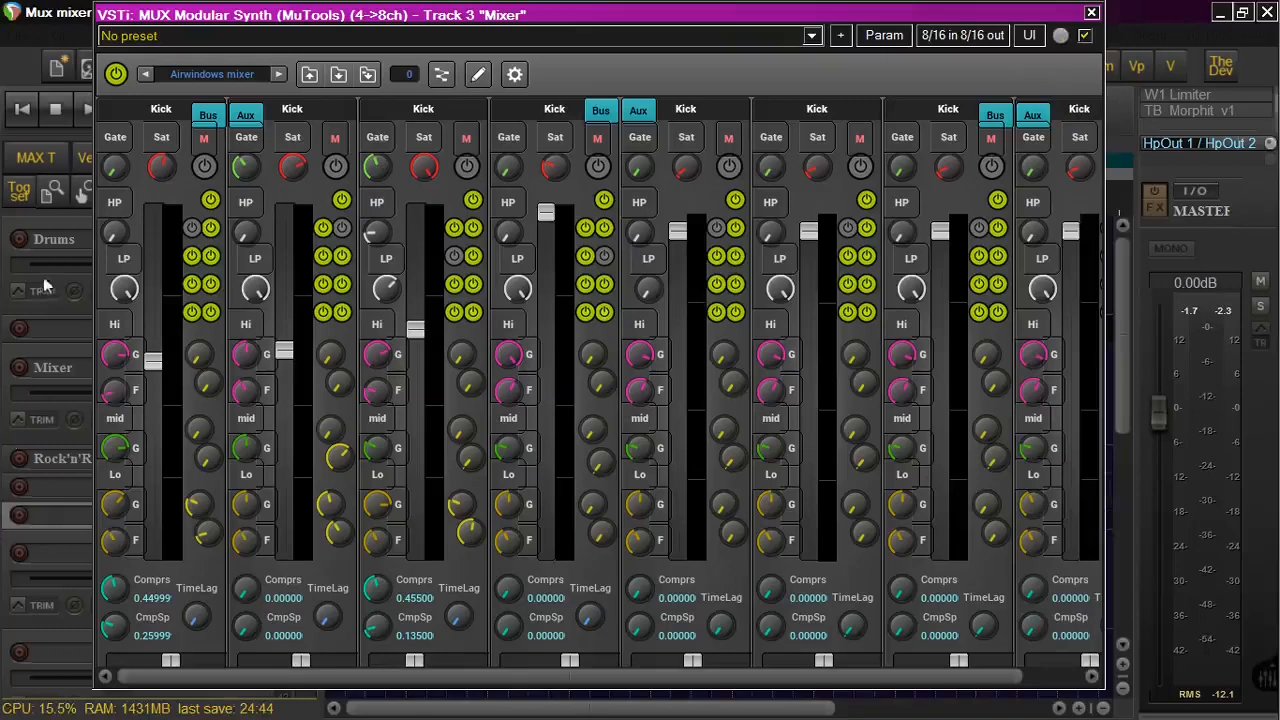
- Close the plugin window and switch REAPER to the track mixer layout and back to the arrangement layout
click(1093, 13)
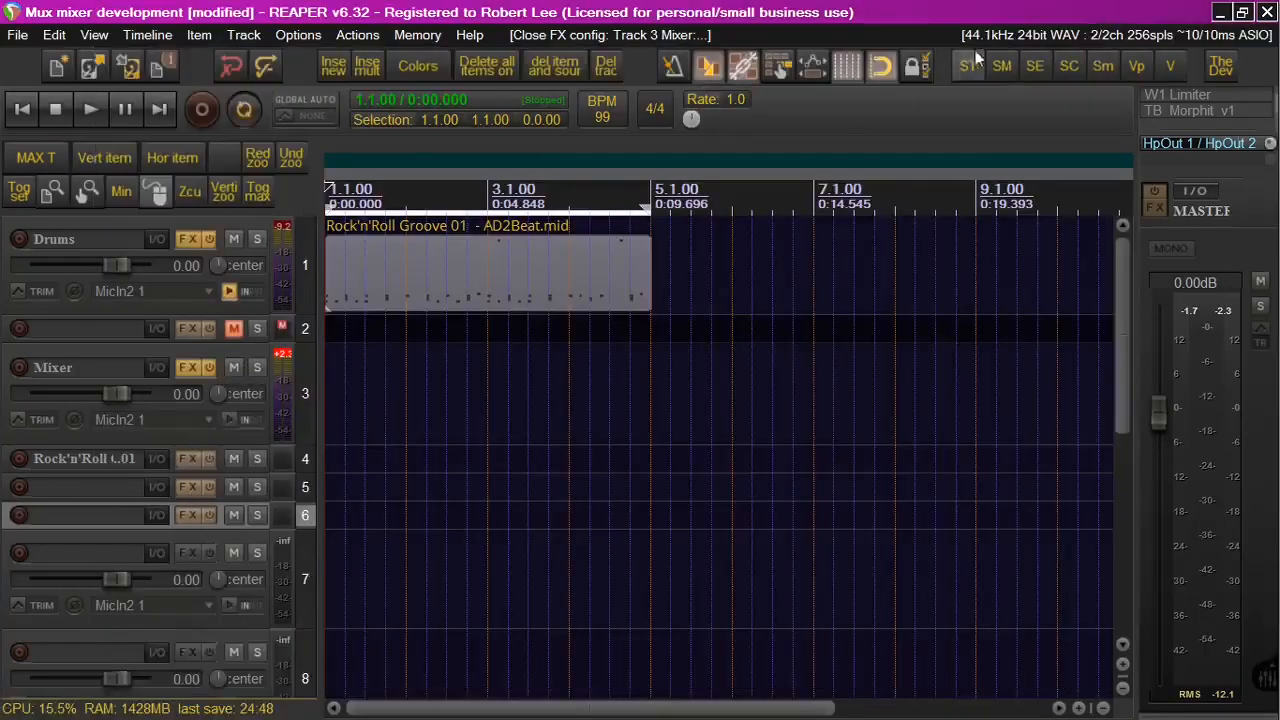
click(1013, 64)
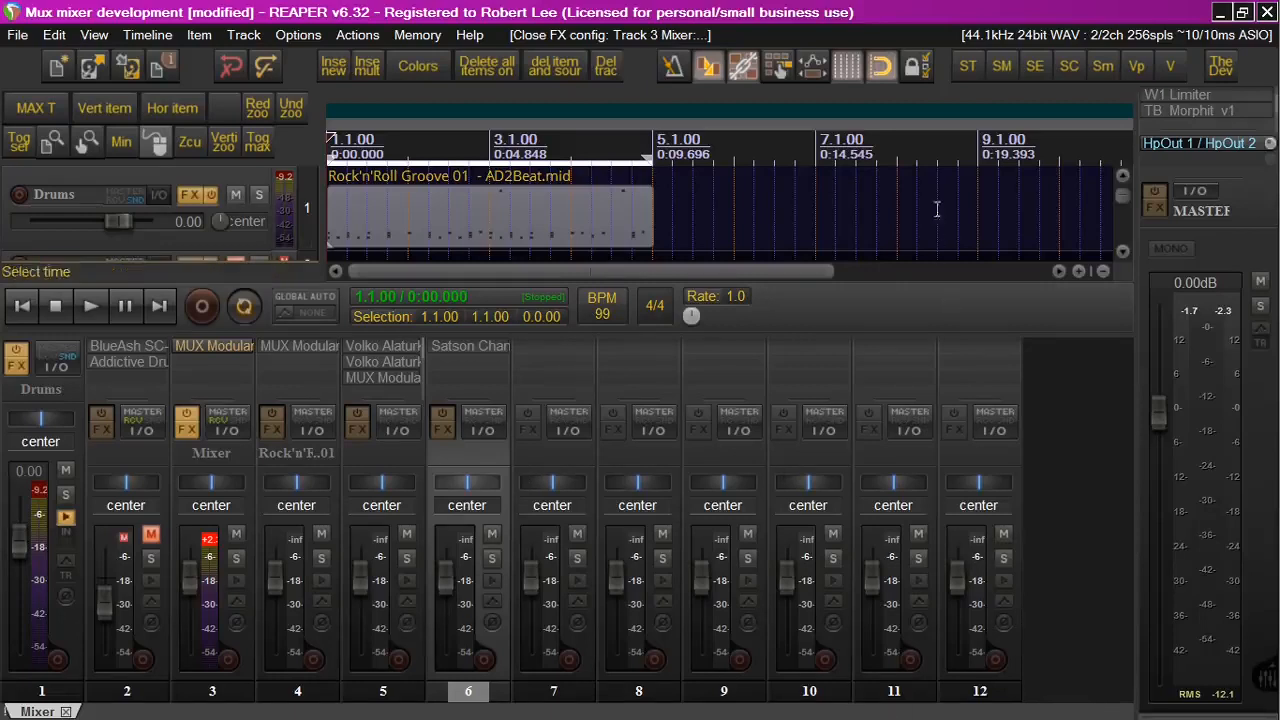
click(1037, 66)
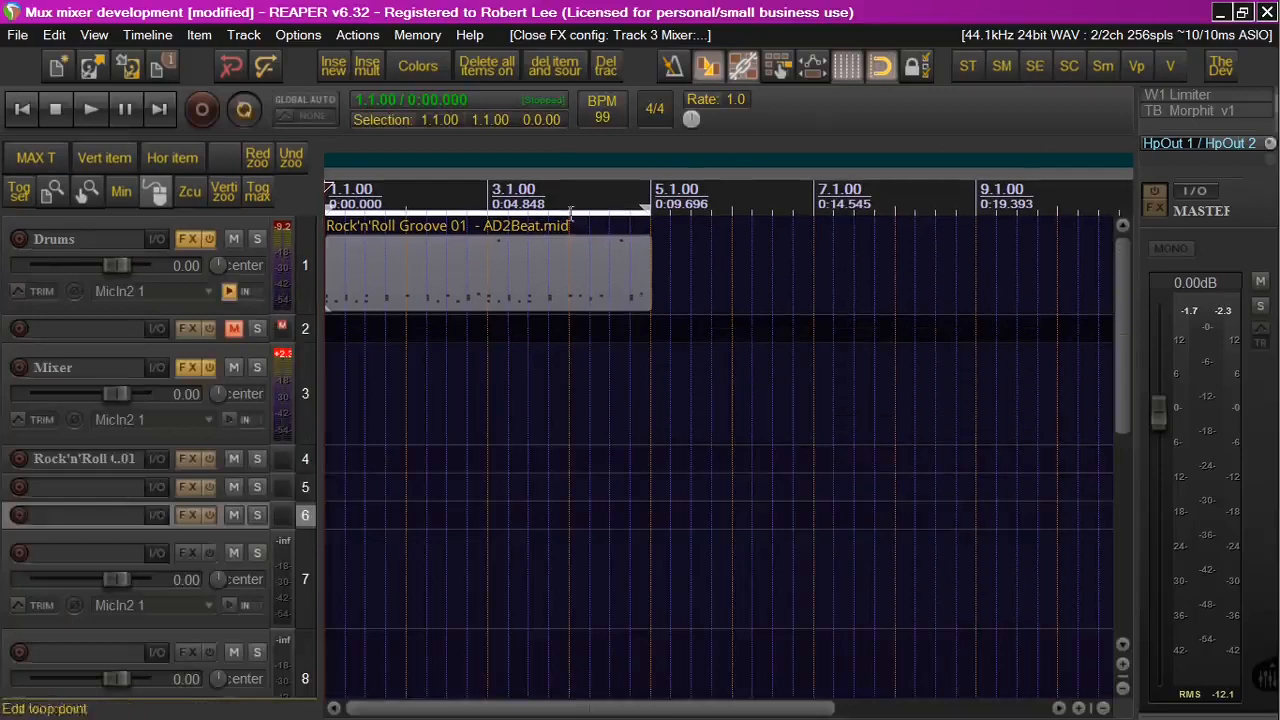
- Reopen the MUX Modular Synth plugin window from the effects of the Mixer track
right_click(184, 368)
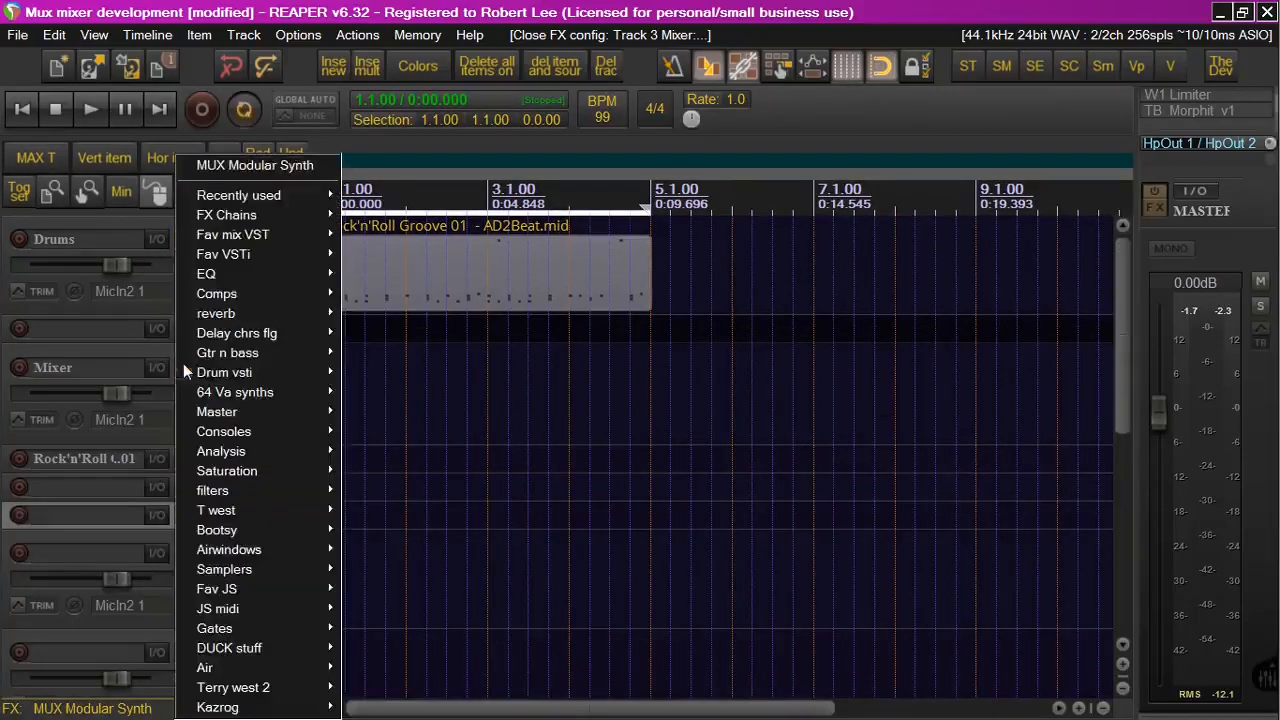
click(292, 166)
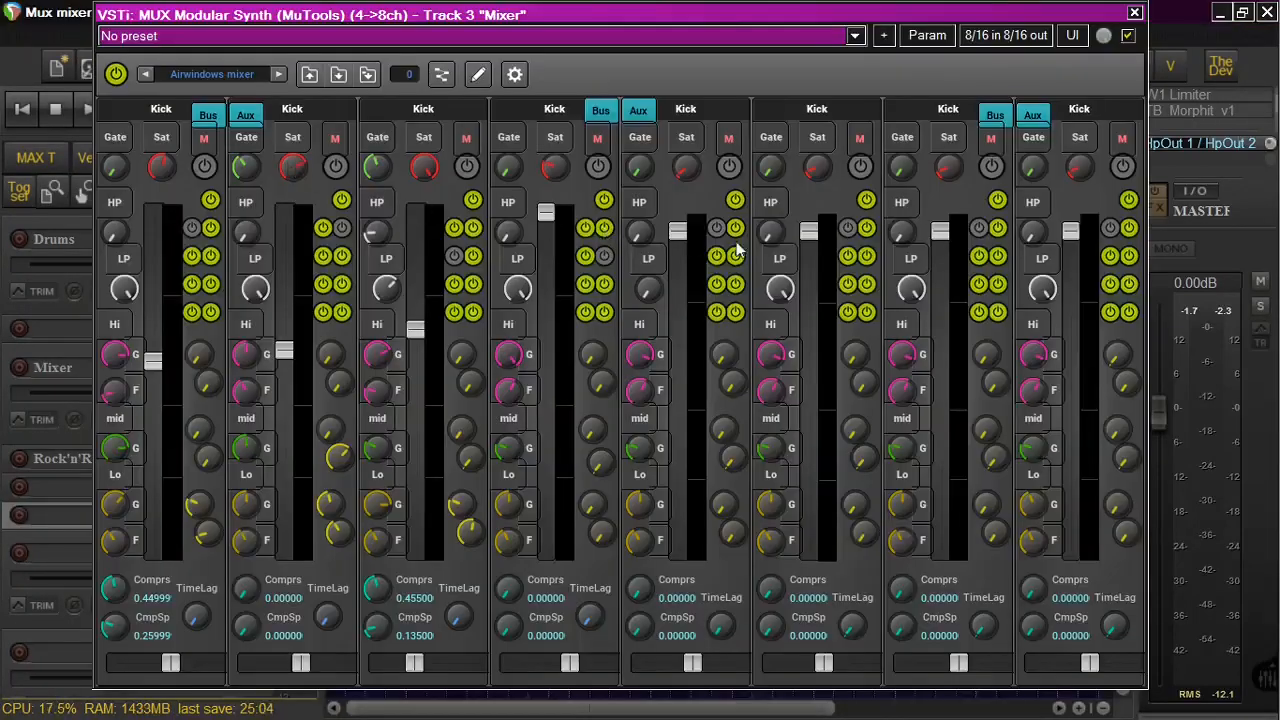